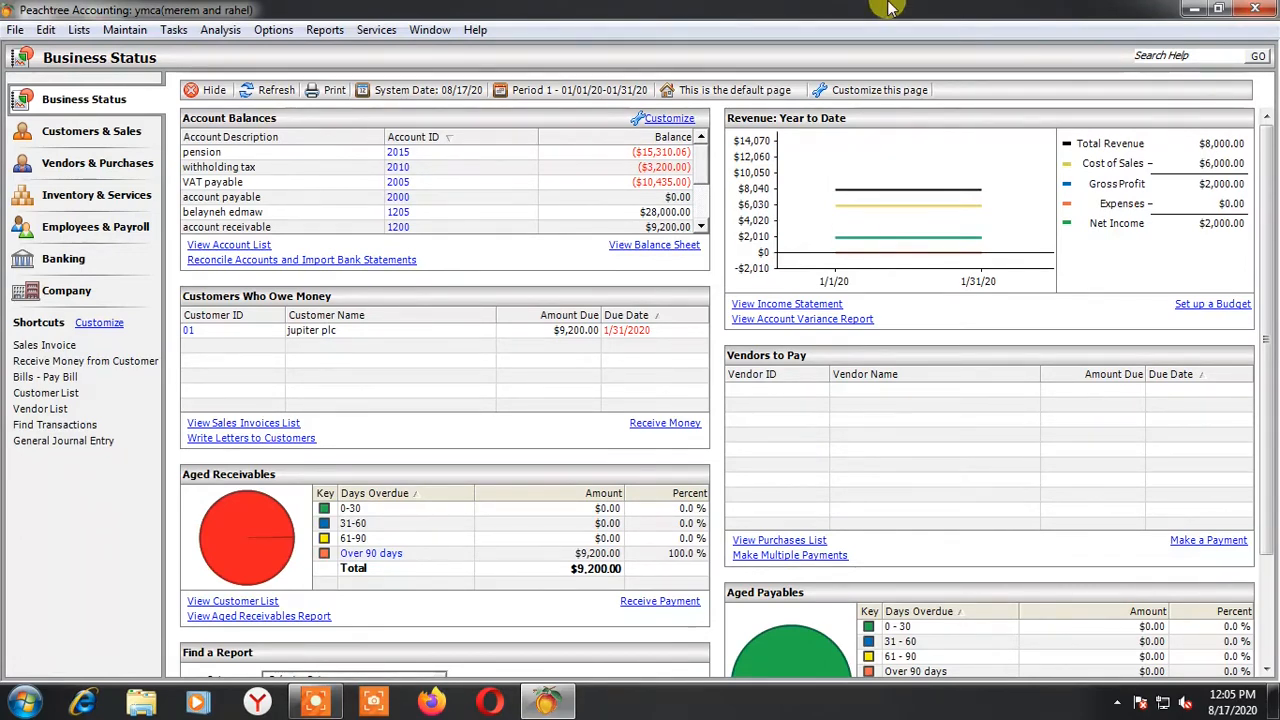
Start a new sales invoice for customer newter plc and copy the billing address to the ship-to address
click(174, 29)
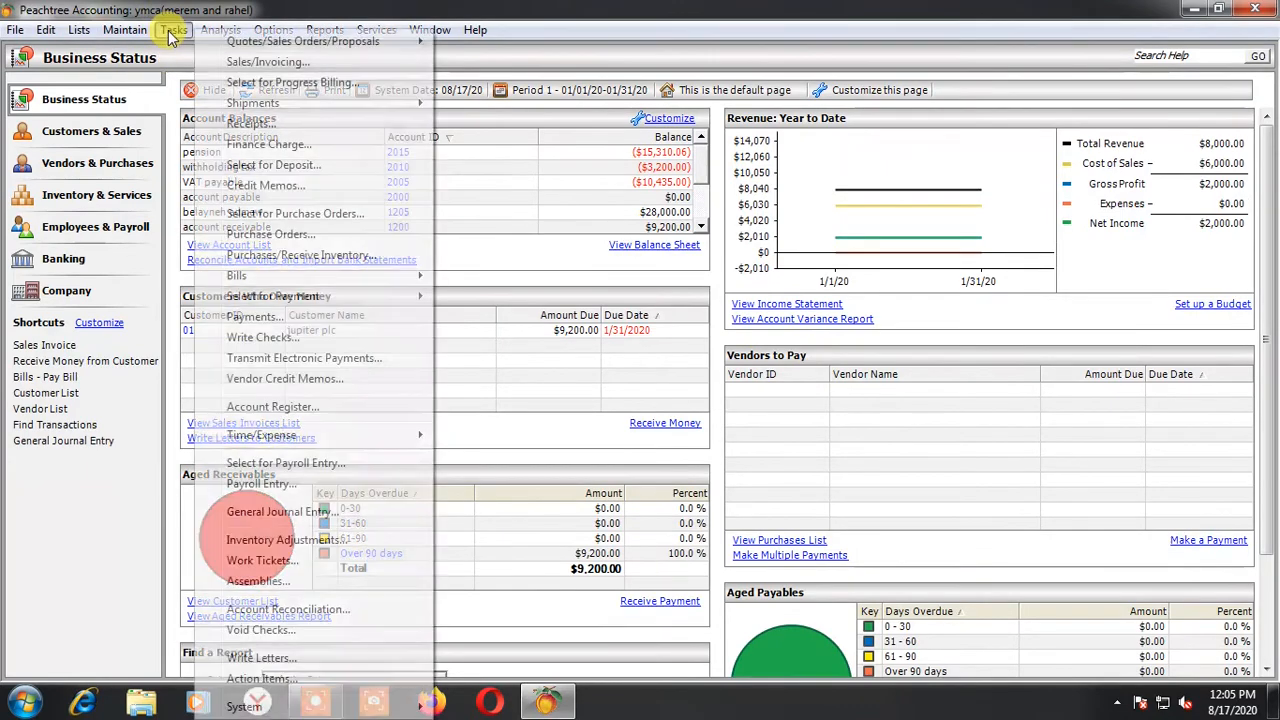
click(250, 64)
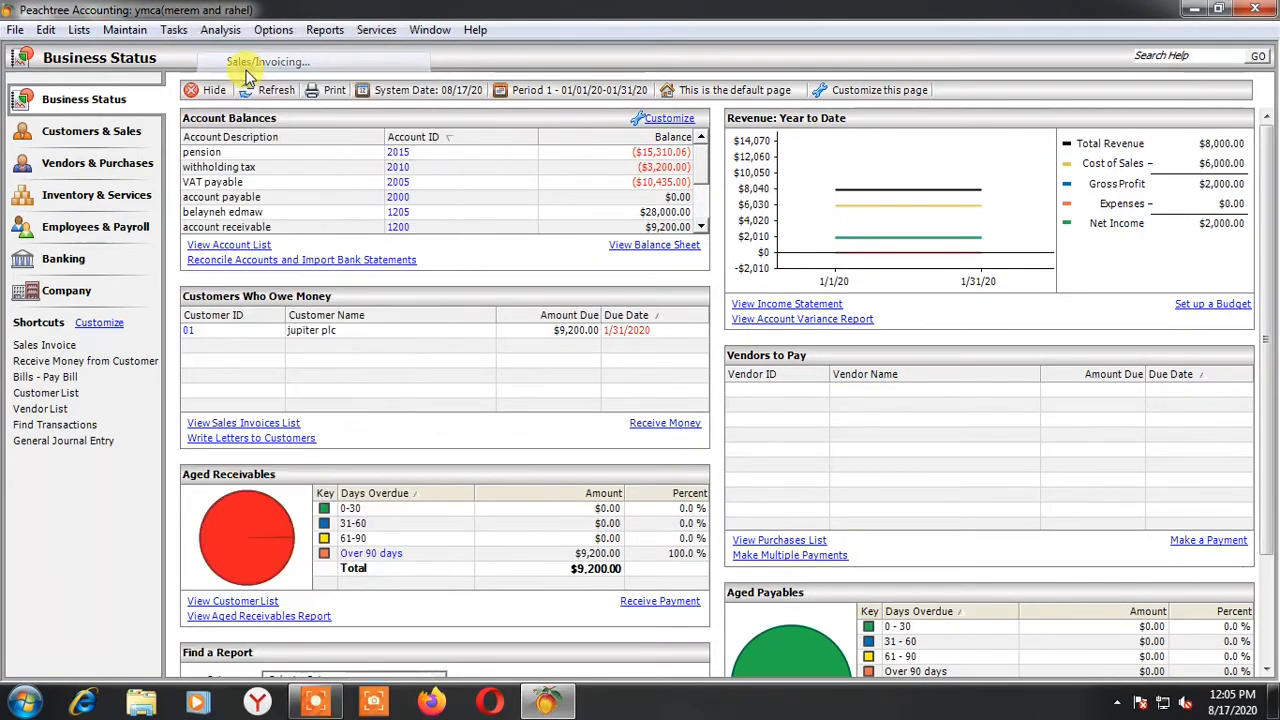
drag(472, 110, 480, 150)
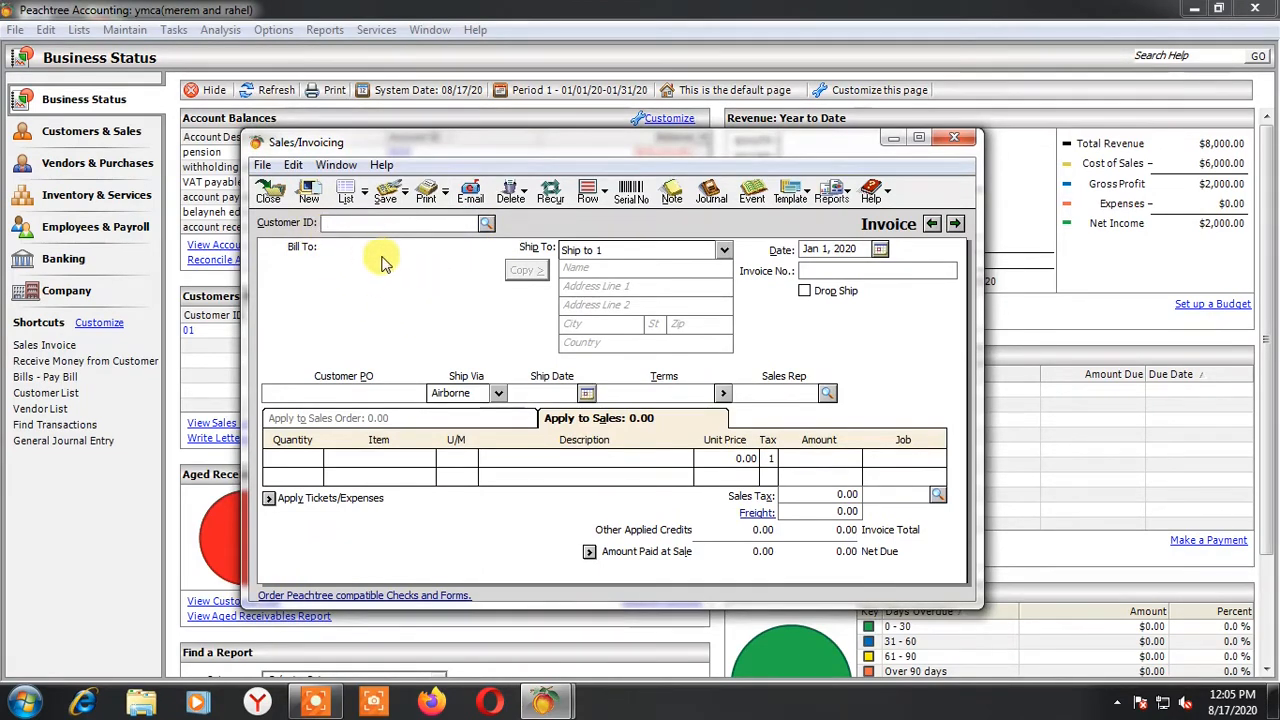
click(486, 223)
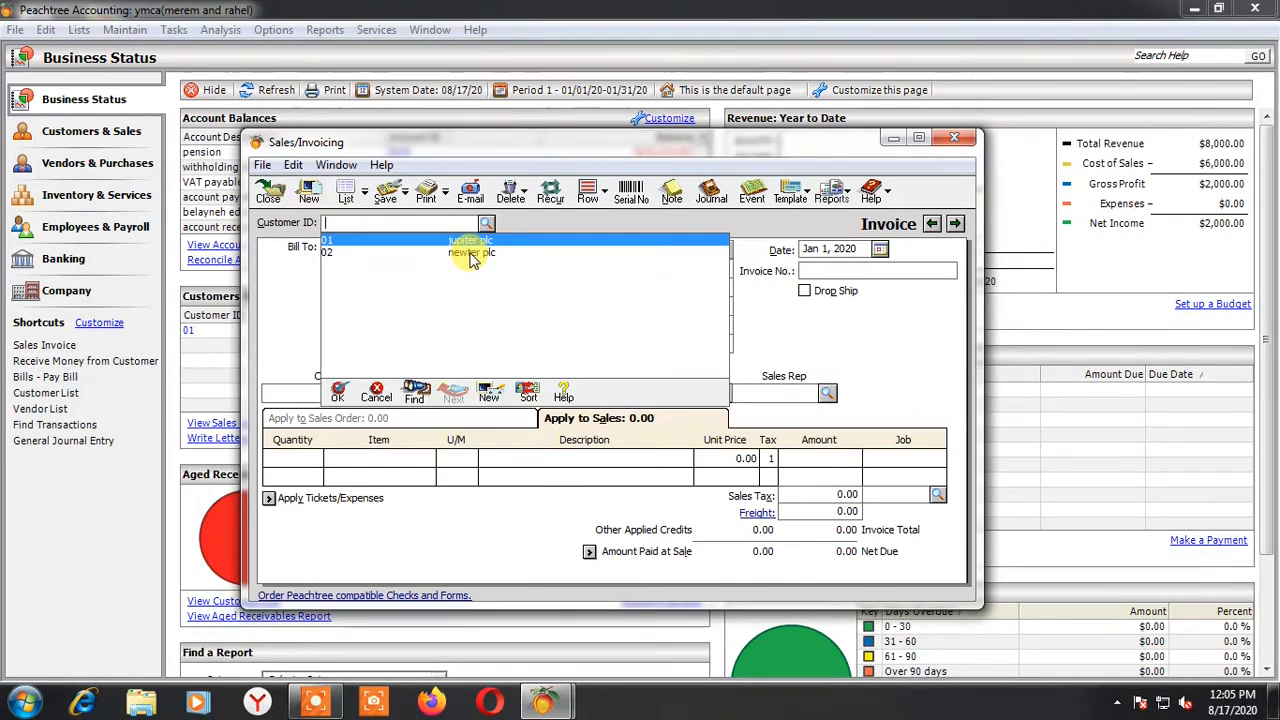
double_click(472, 253)
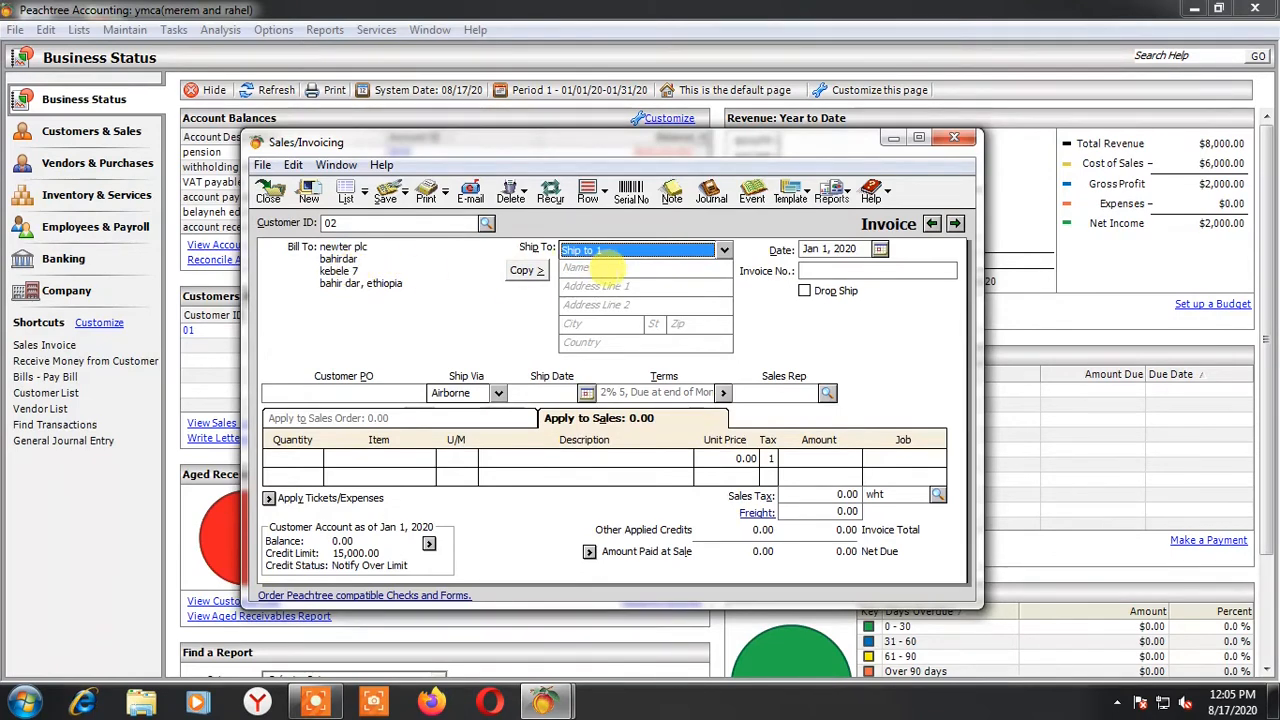
click(522, 272)
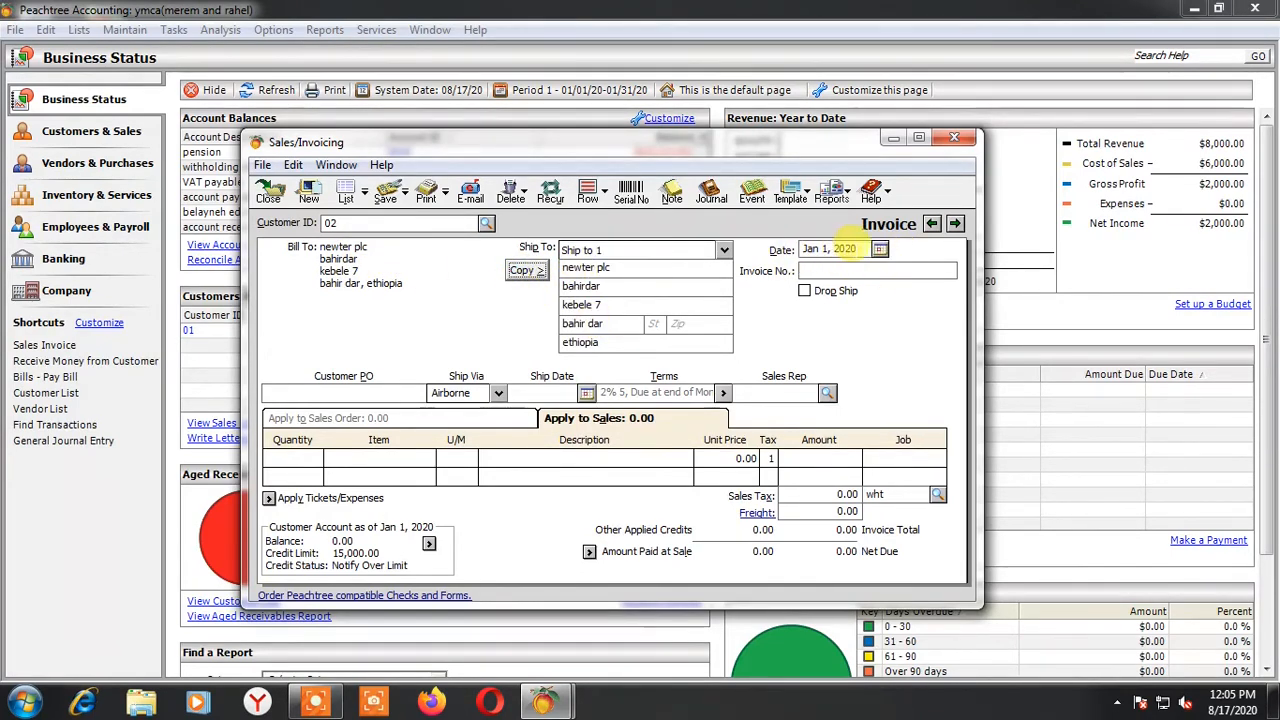
Date the invoice Jan 10, 2020 and enter BN002 as the invoice number
click(879, 249)
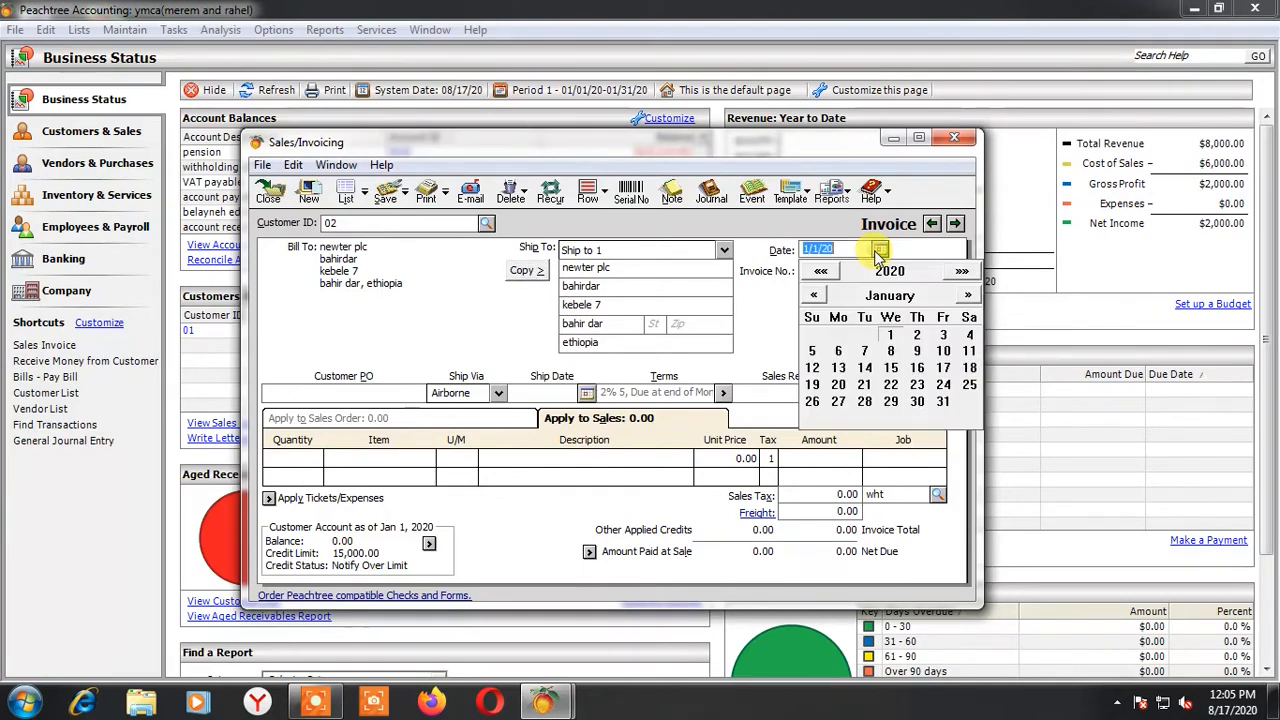
click(943, 350)
click(806, 270)
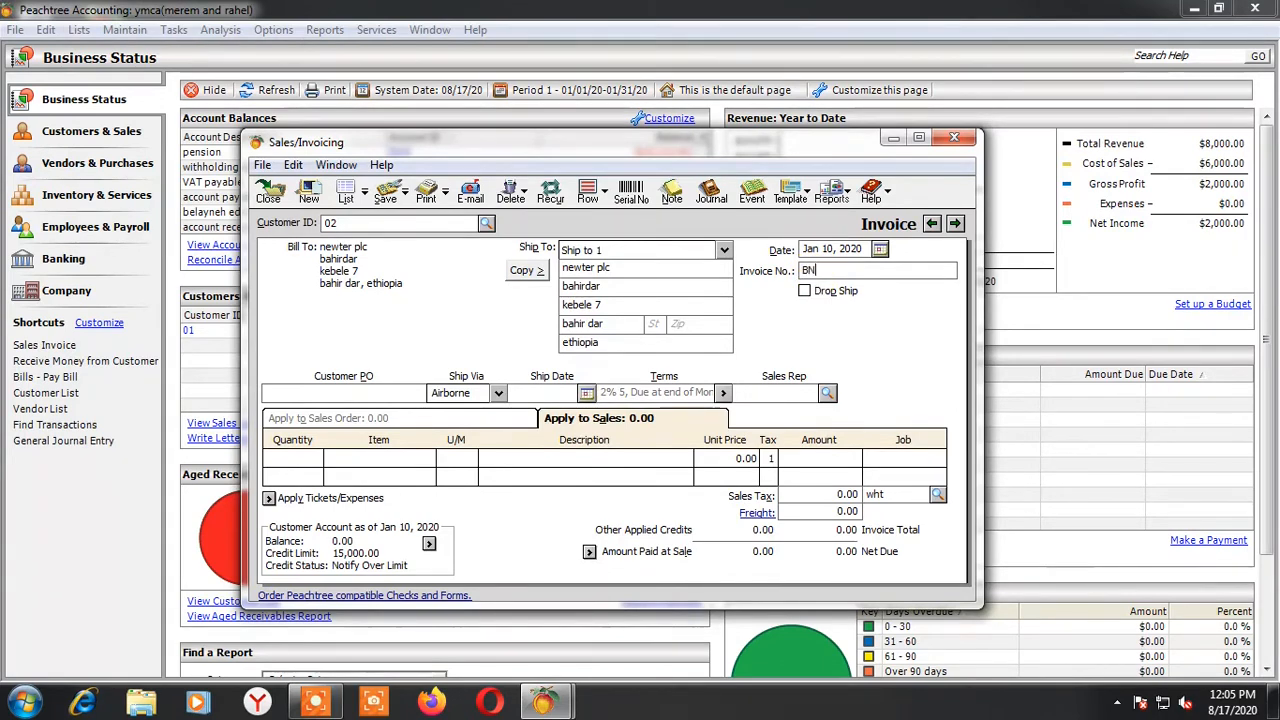
text(BN002)
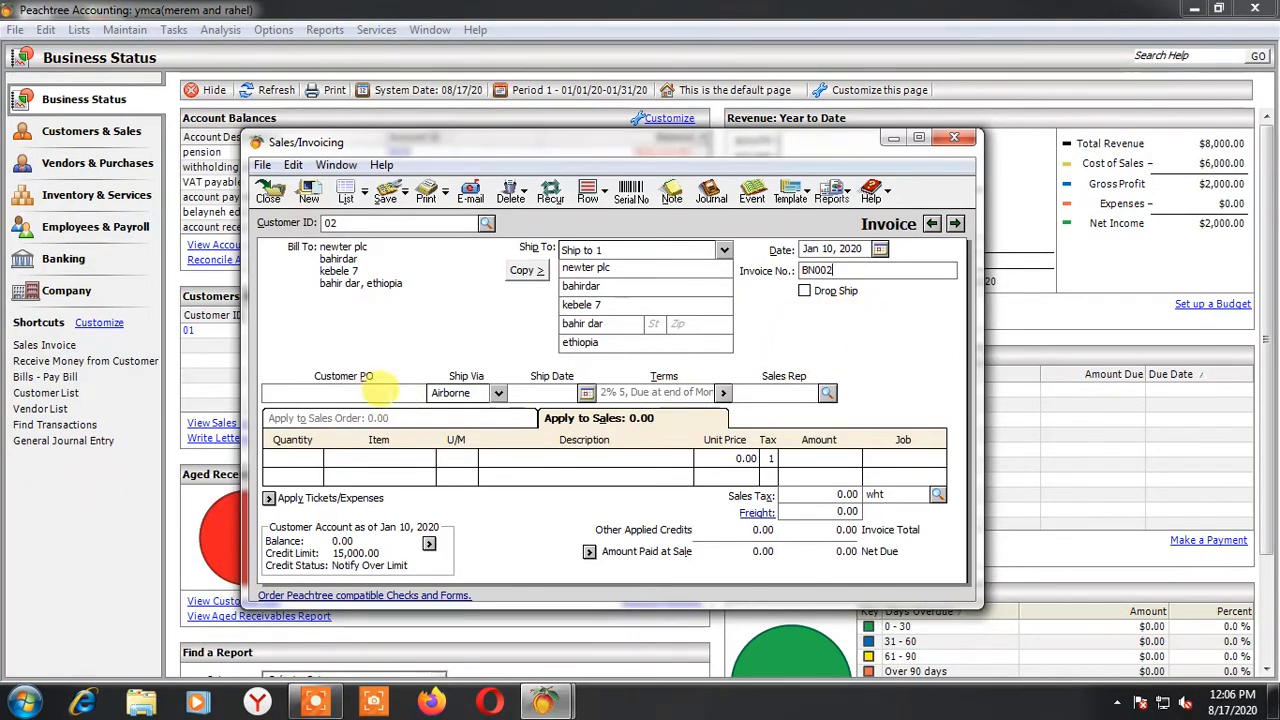
click(378, 393)
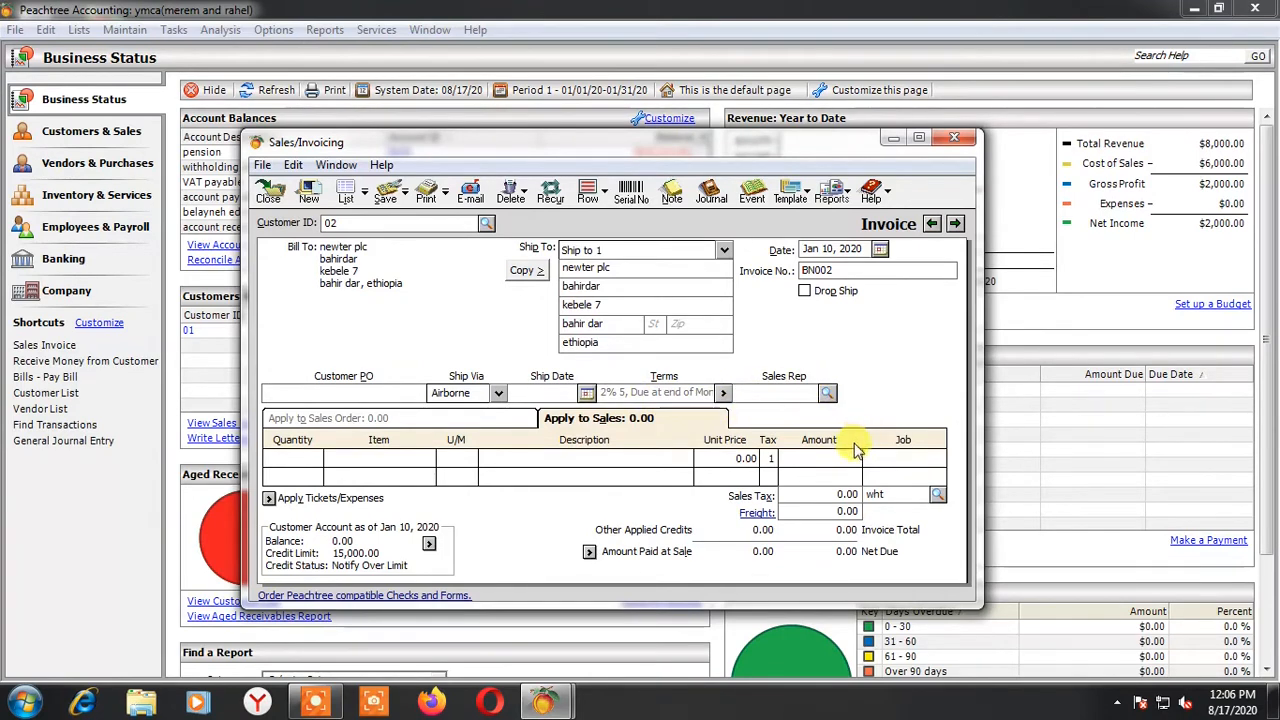
Add an invoice line for 1 computer, item com 01
click(287, 462)
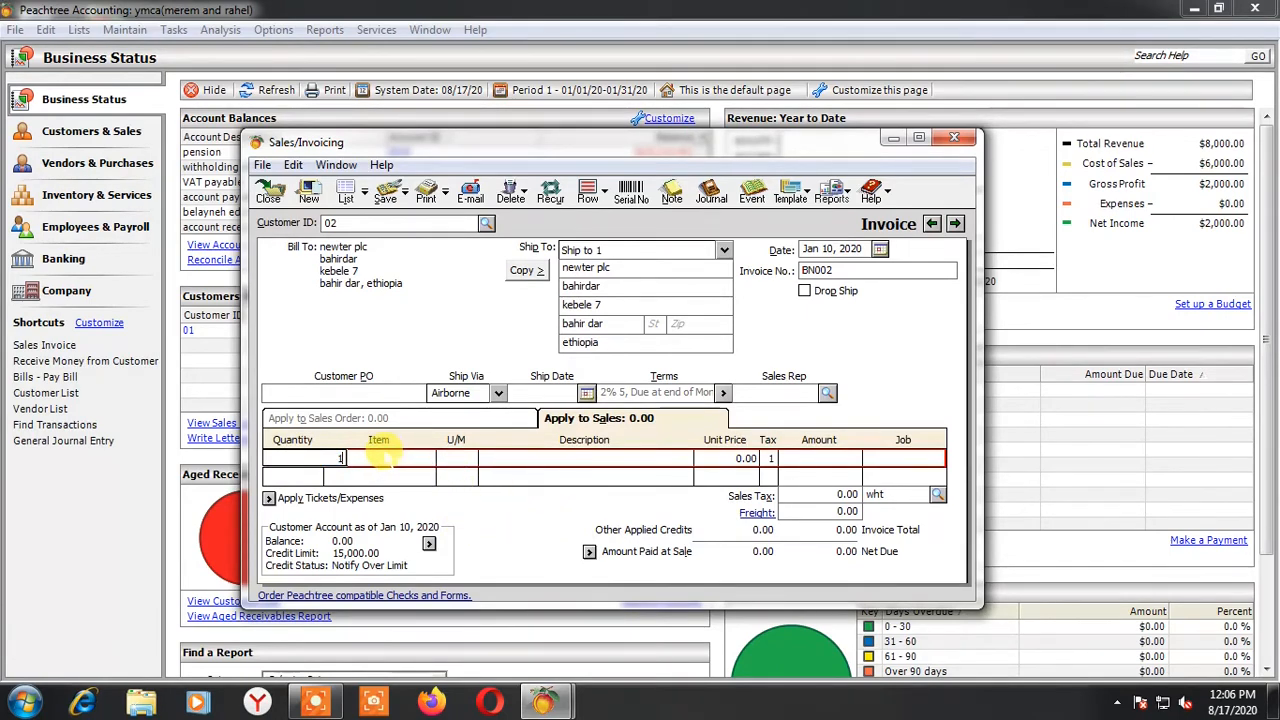
key(Tab)
click(428, 457)
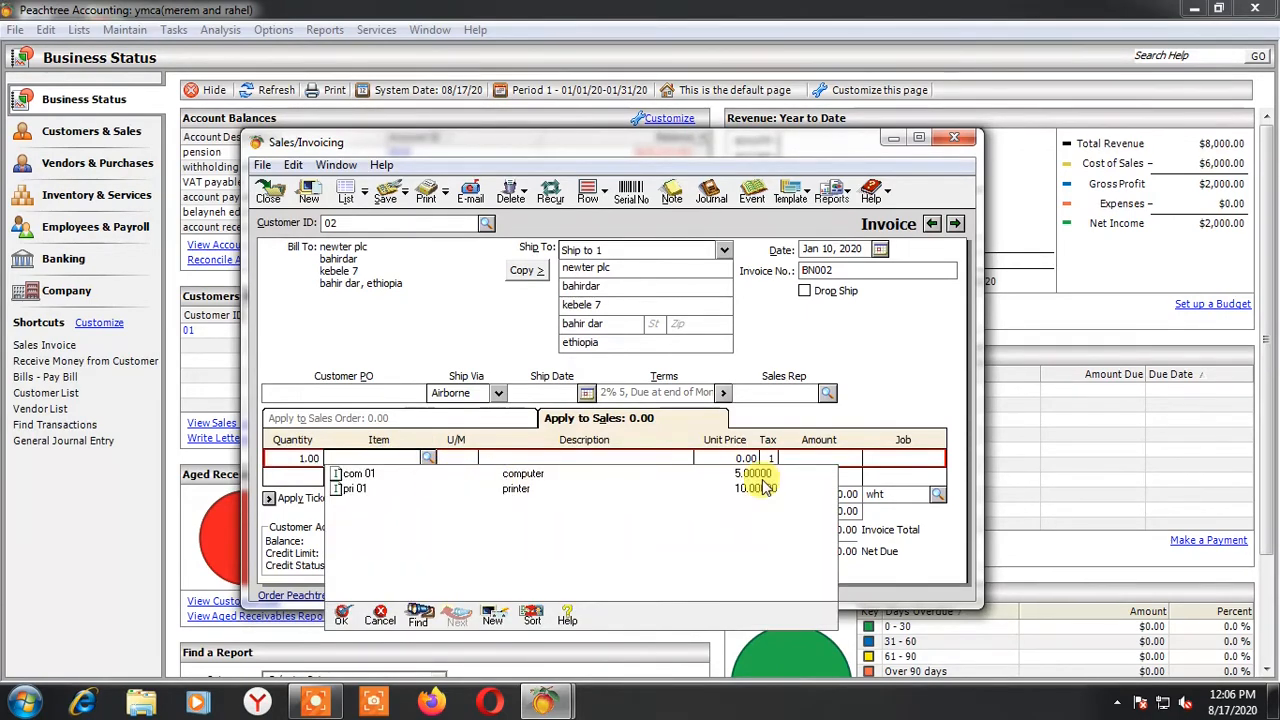
double_click(514, 476)
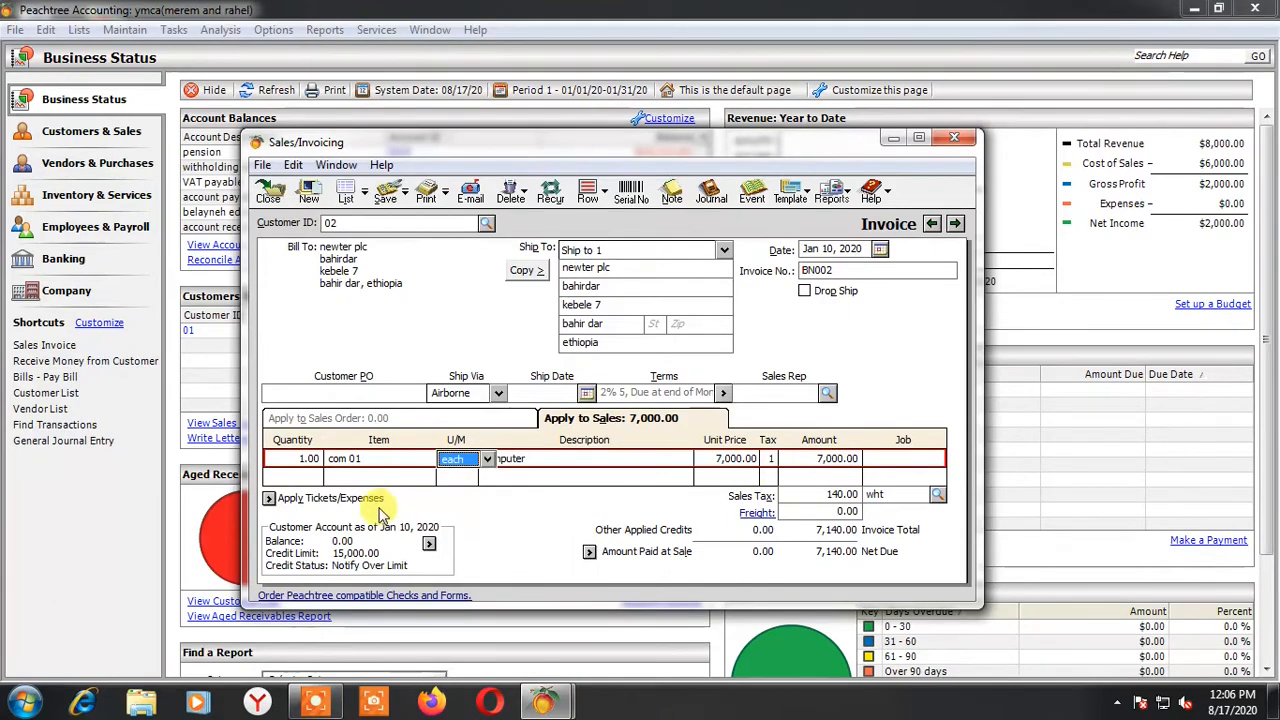
Add a second invoice line for 2 printers, item pri 01
click(310, 479)
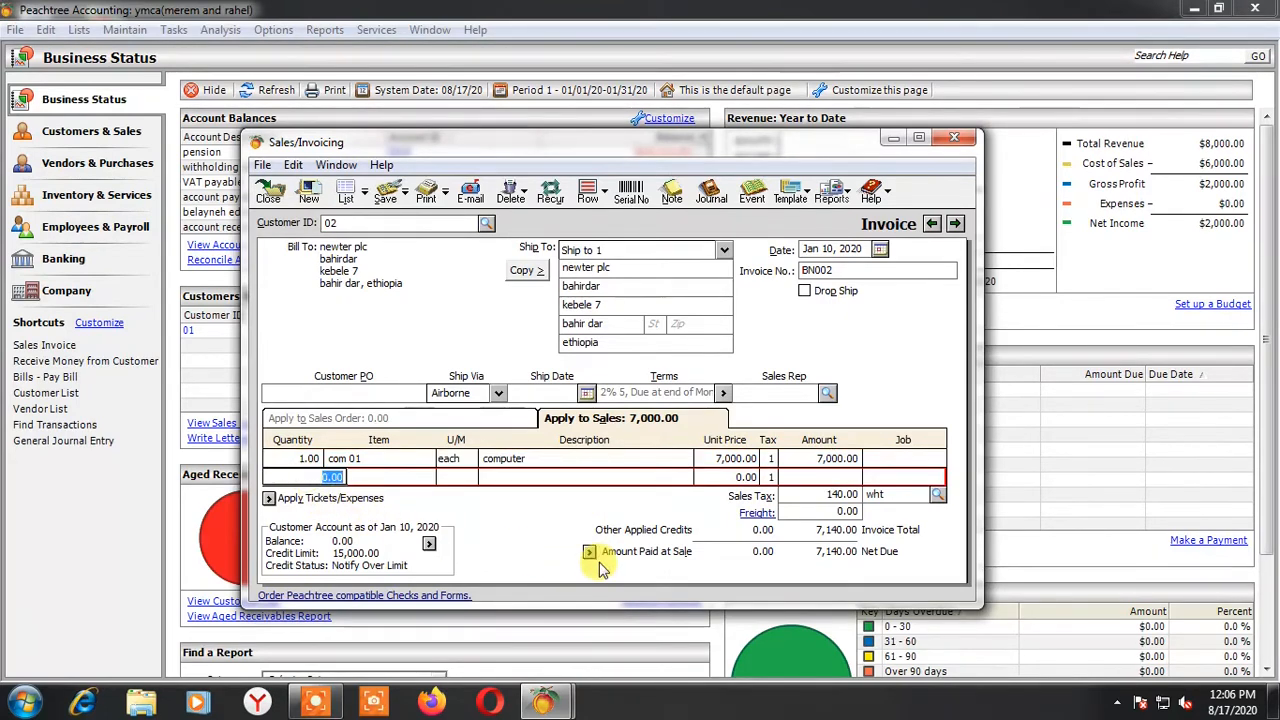
text(2)
click(390, 477)
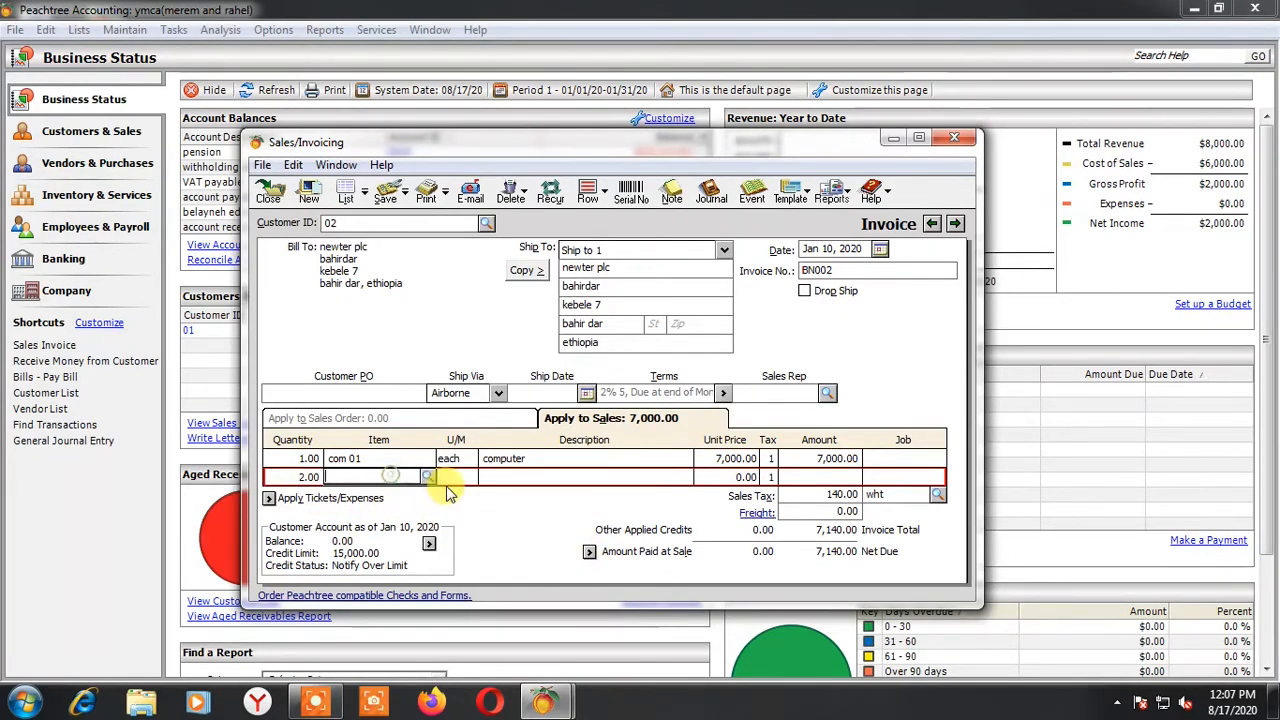
click(427, 478)
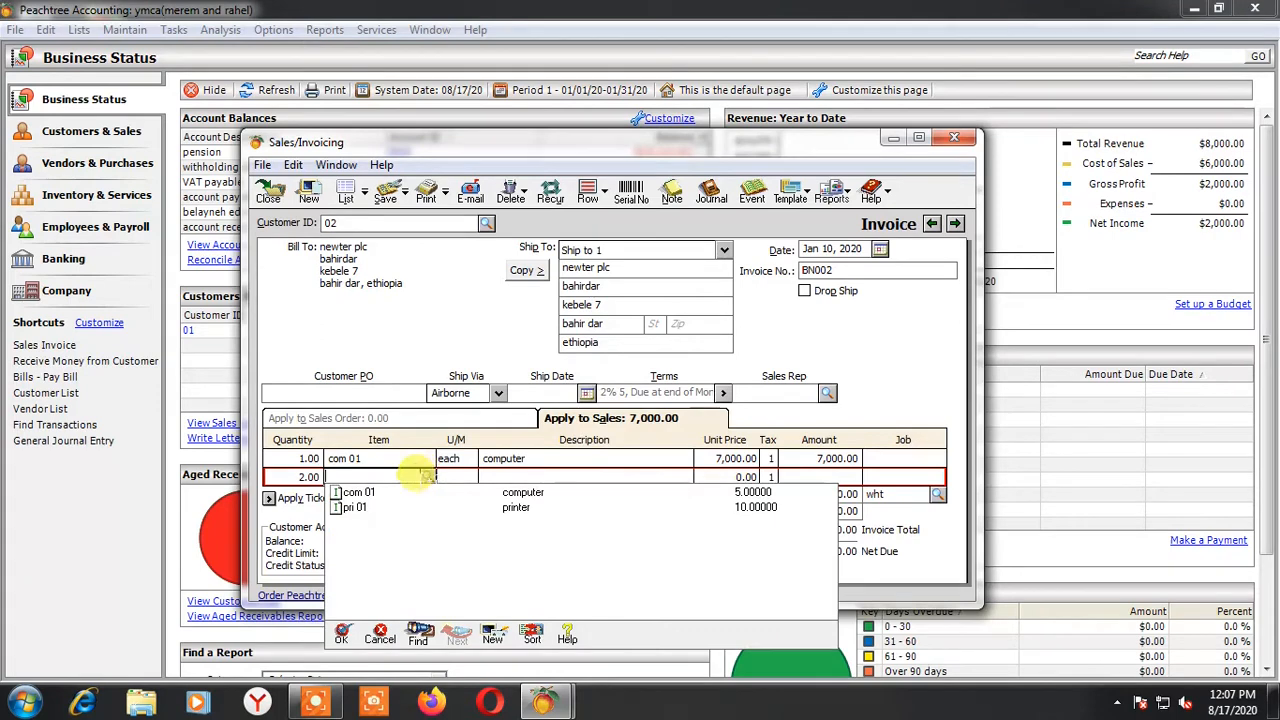
double_click(360, 508)
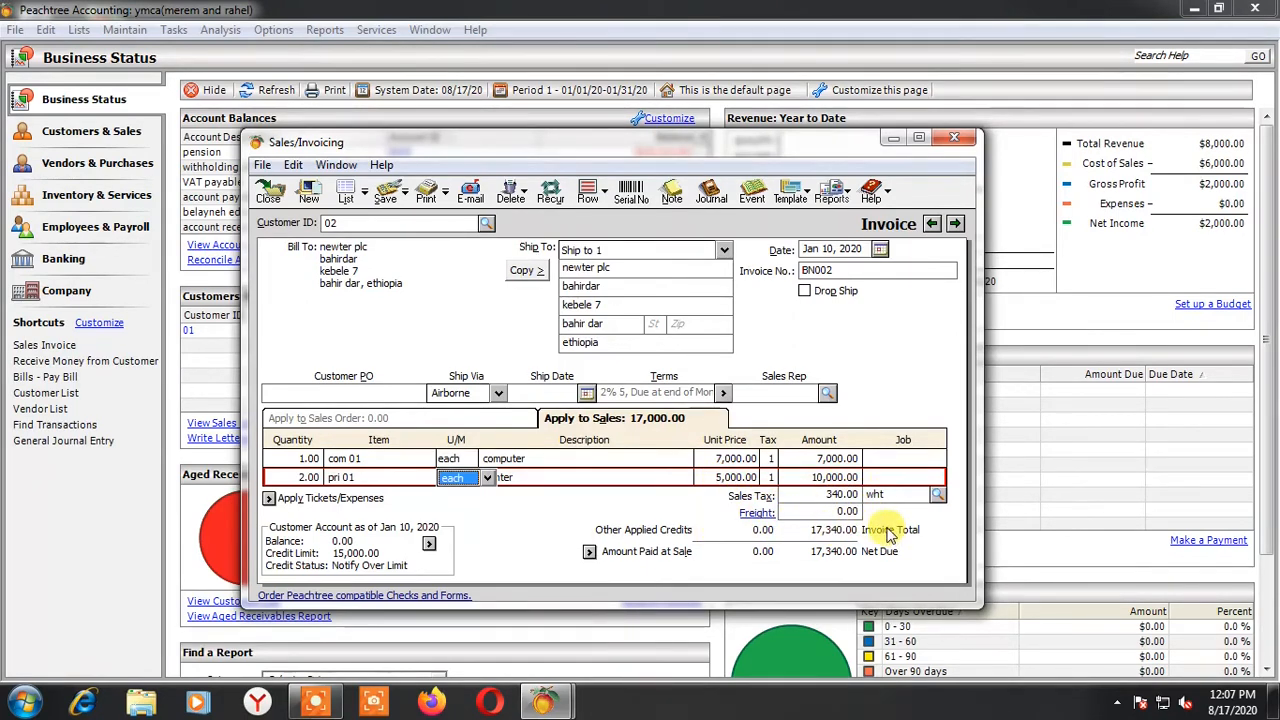
Change the invoice's sales tax code to vat, and switch it back to wht
click(896, 494)
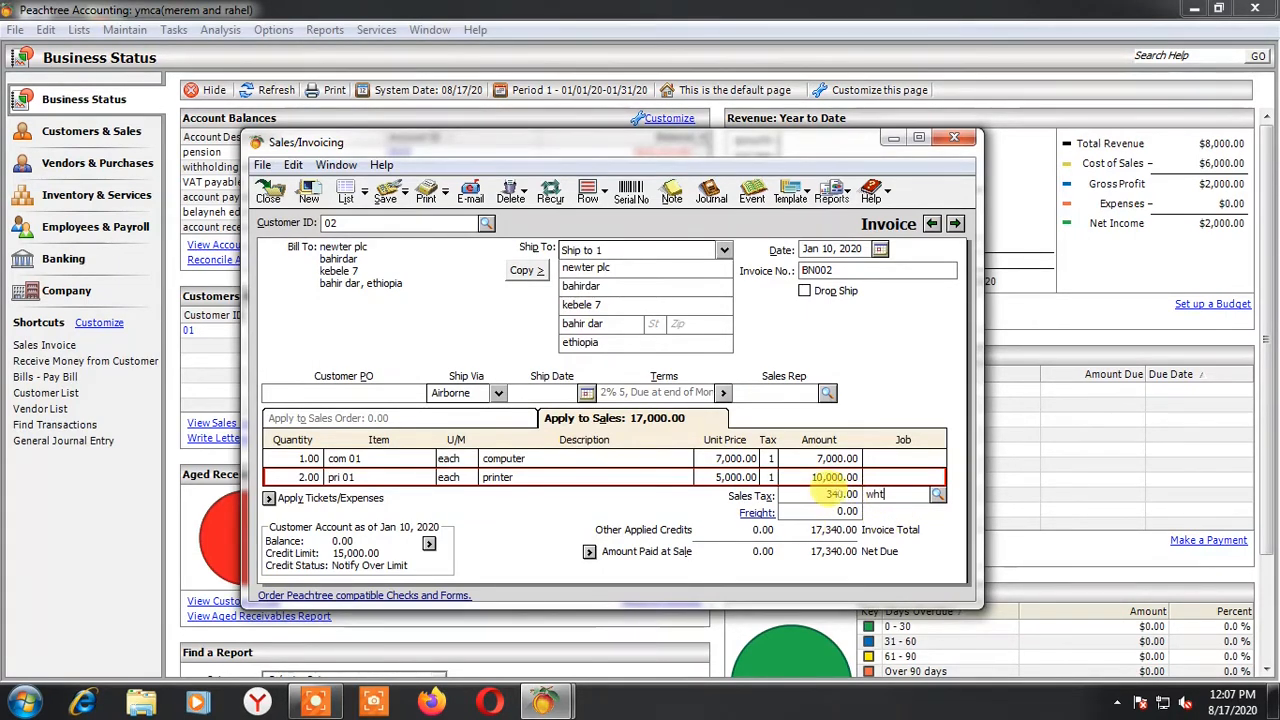
click(936, 495)
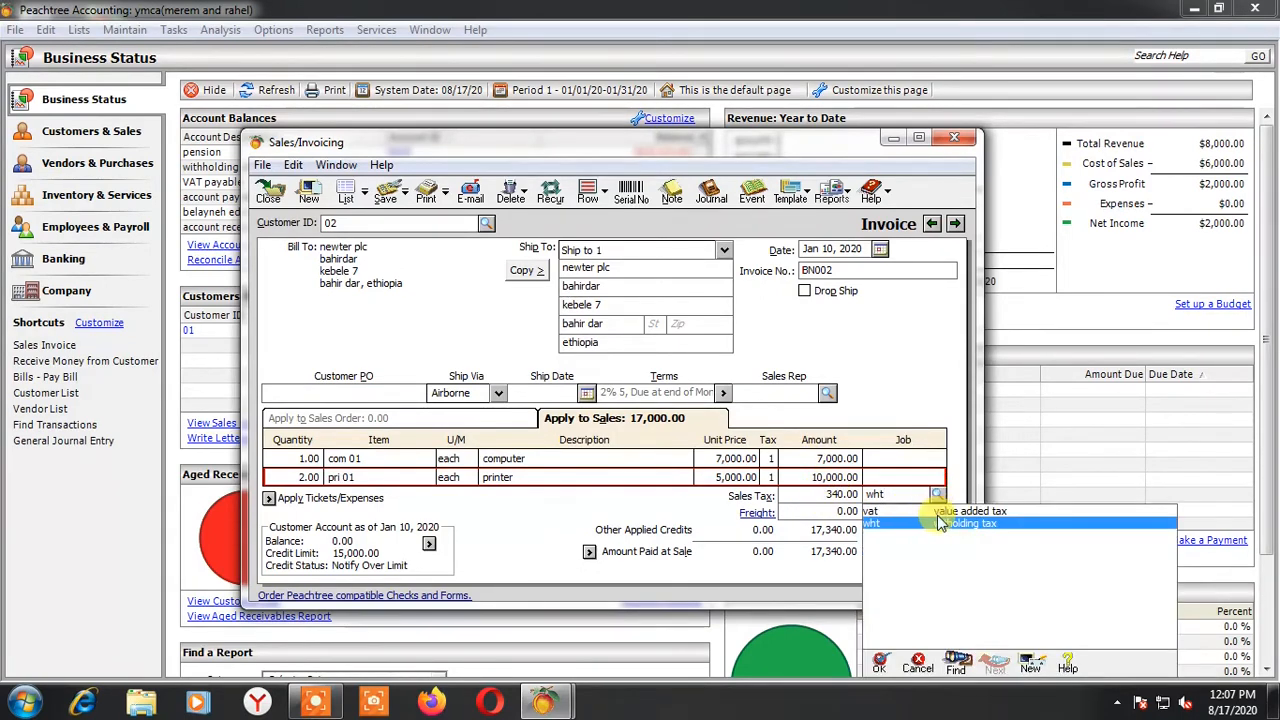
click(900, 511)
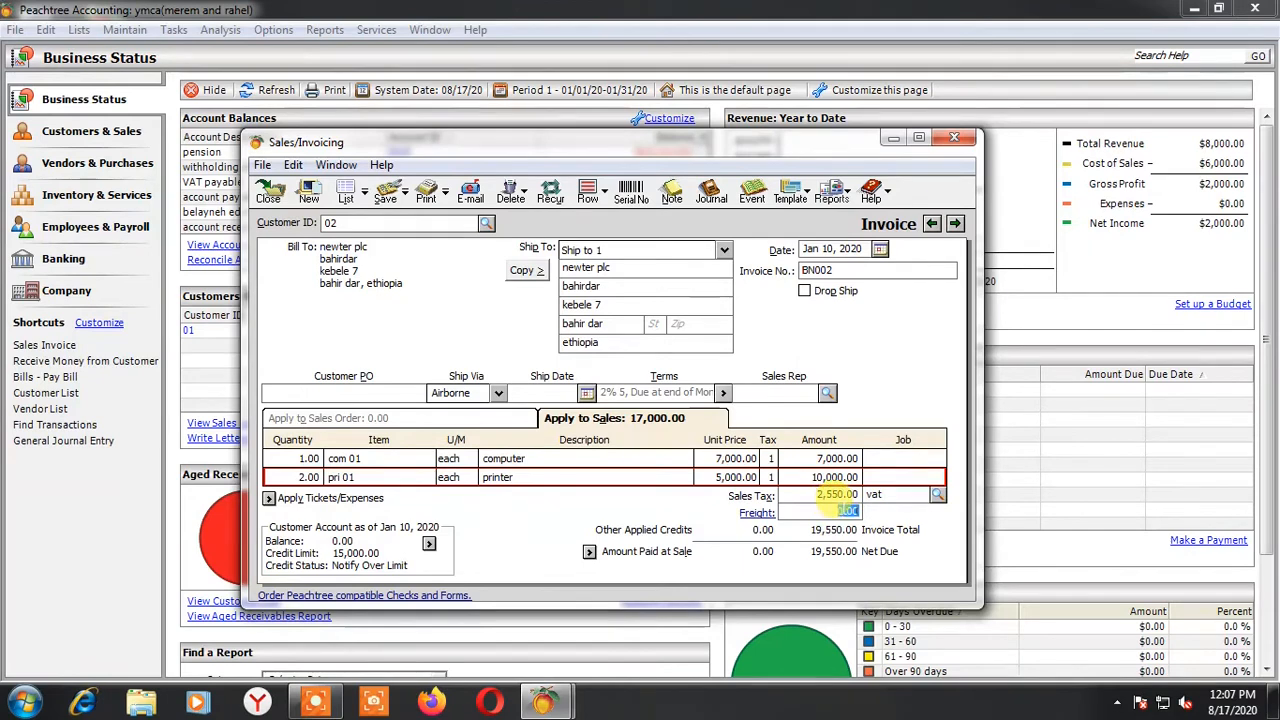
click(936, 495)
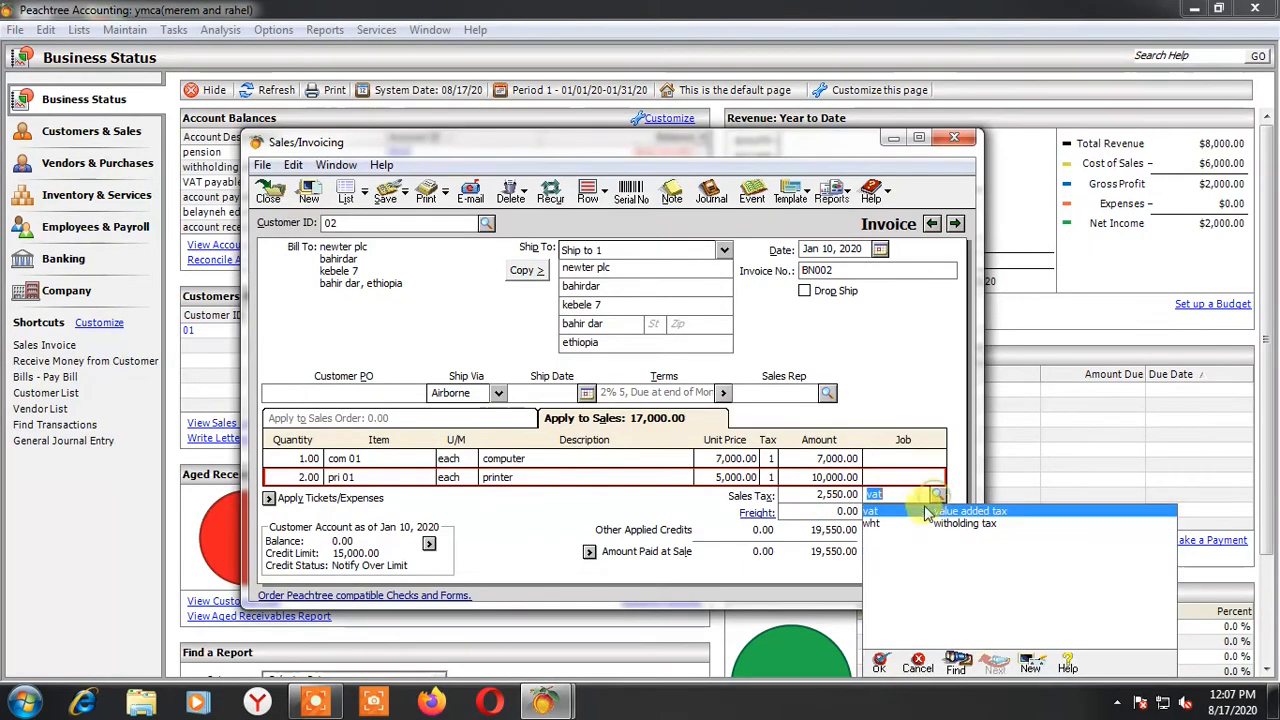
click(896, 524)
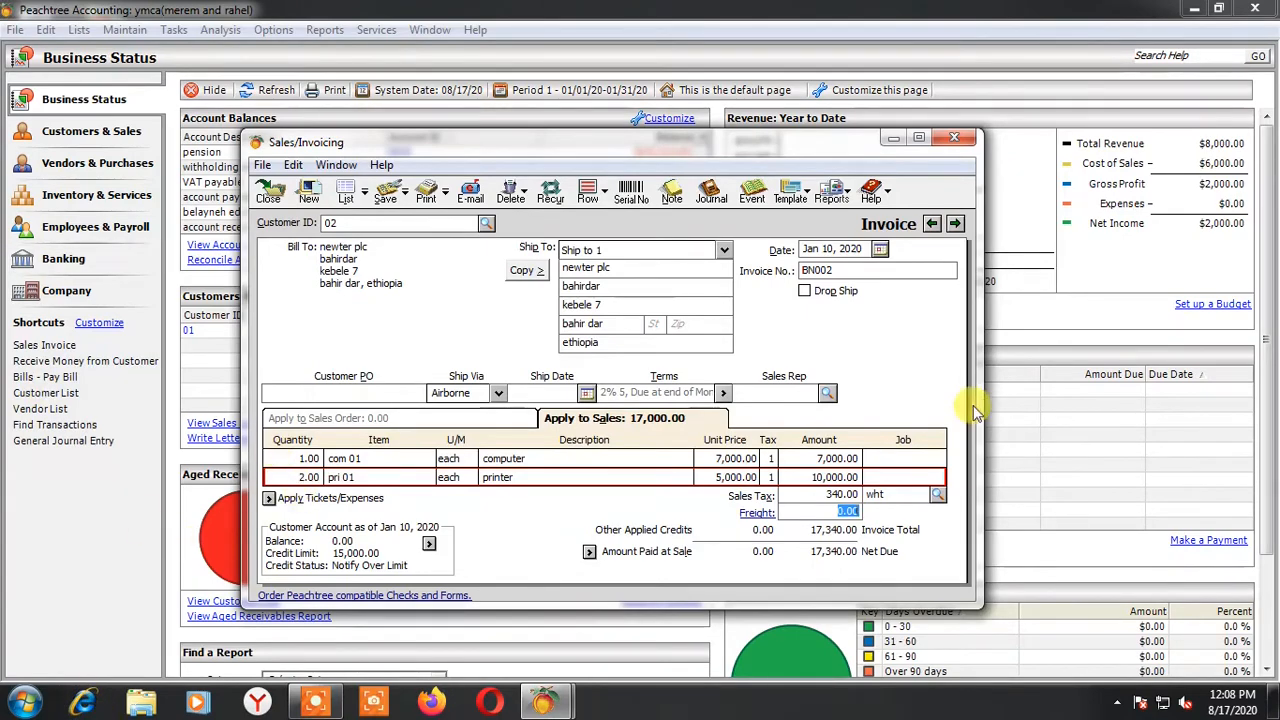
Review the sales journal entries behind the invoice, including the tax, item and receivable accounts
click(712, 194)
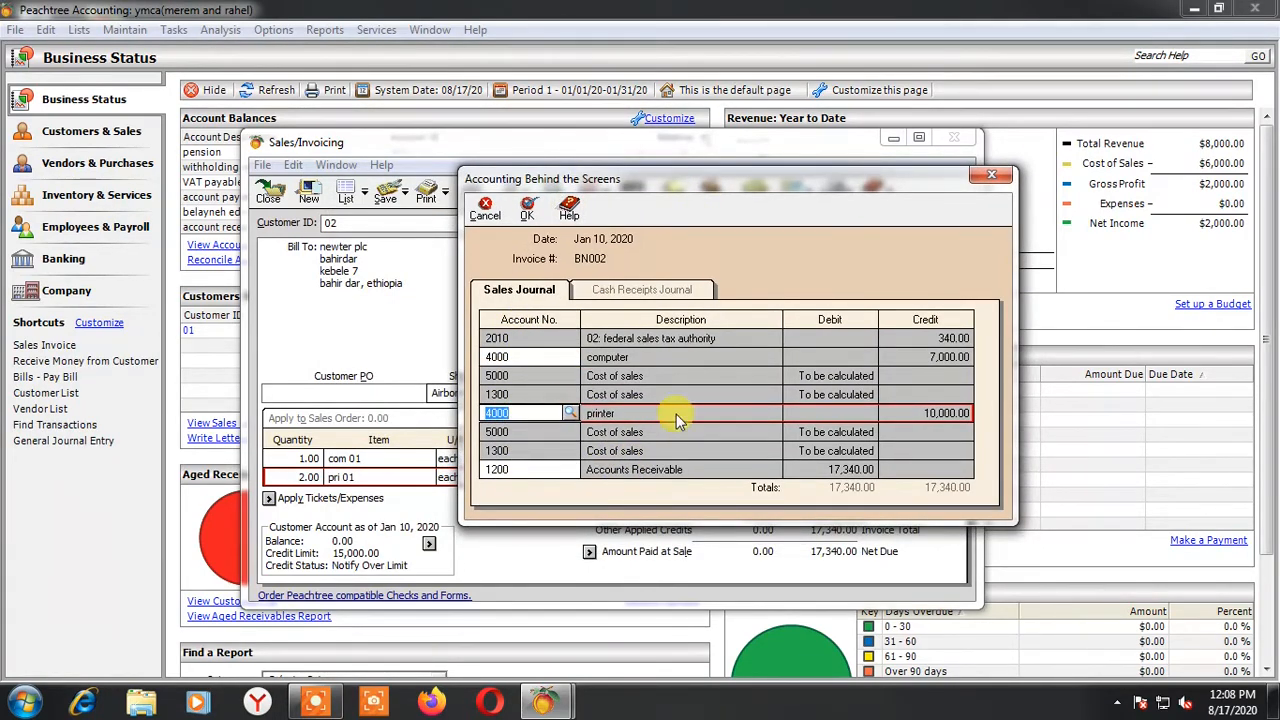
click(527, 210)
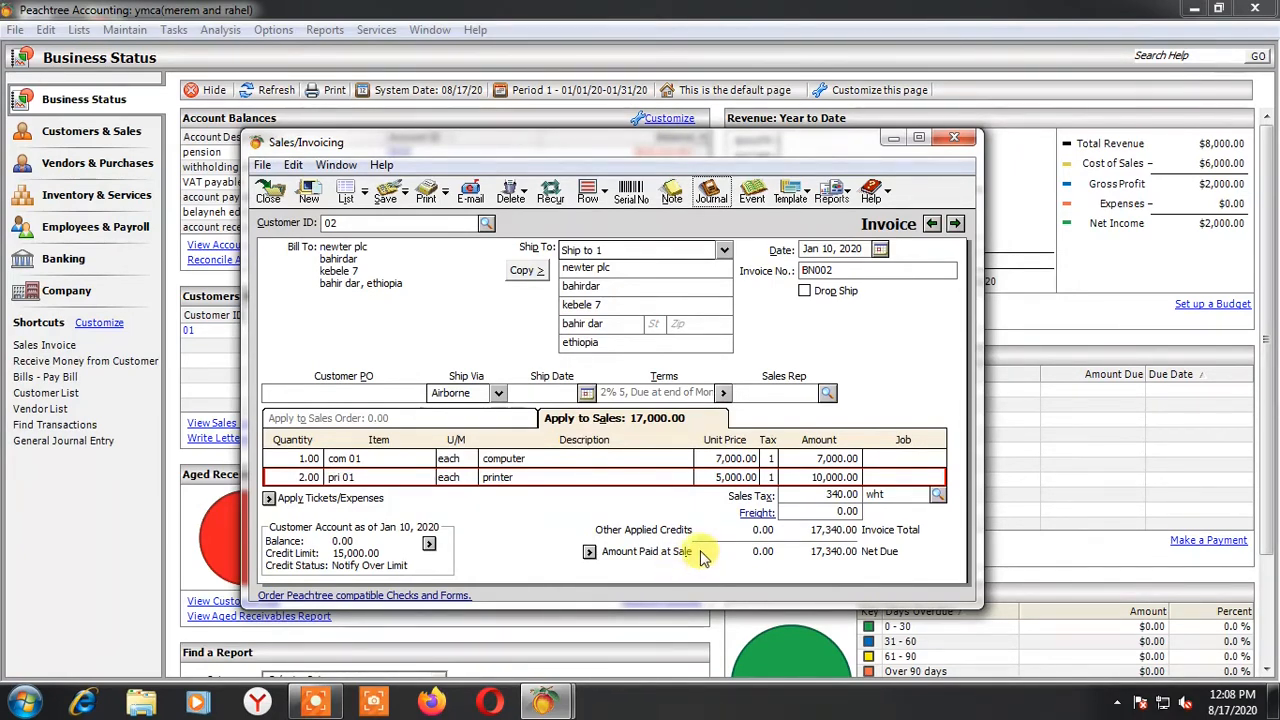
Open a time-of-sale receipt for the invoice and enter reference CRV0013 with a receipt amount of 10,000
click(589, 552)
drag(566, 242, 632, 300)
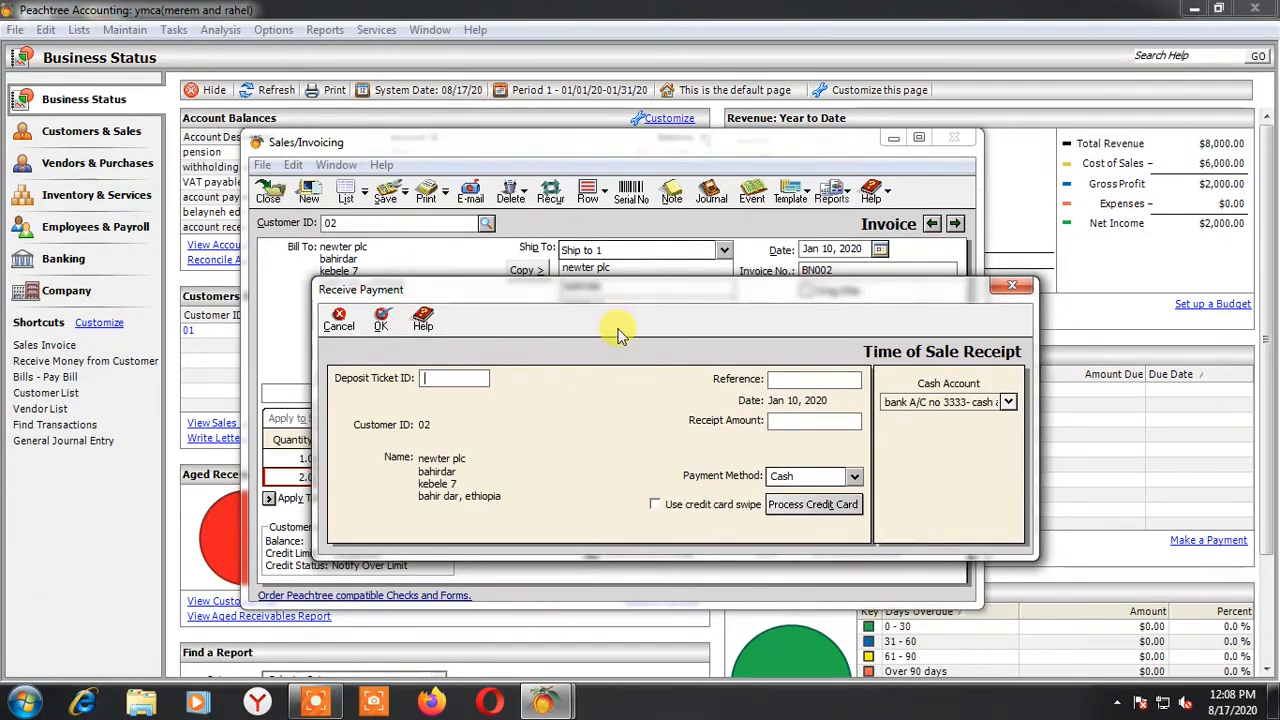
drag(602, 289, 588, 235)
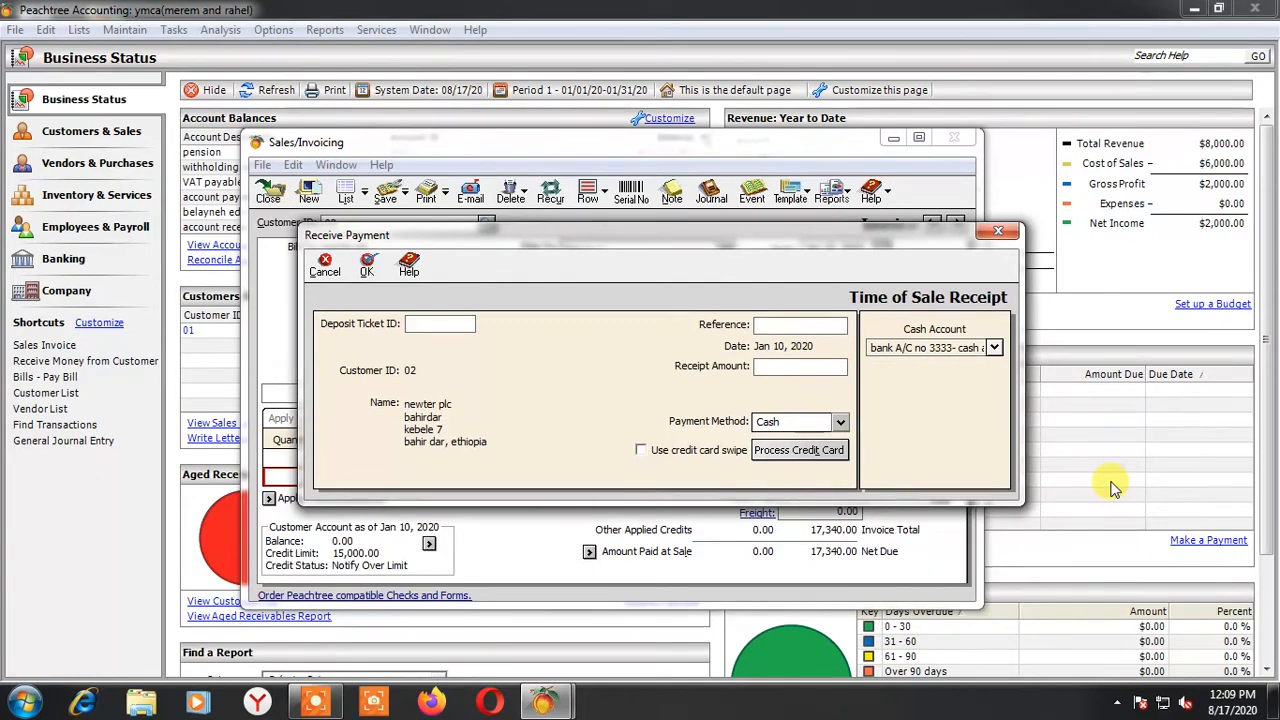
text(CRV)
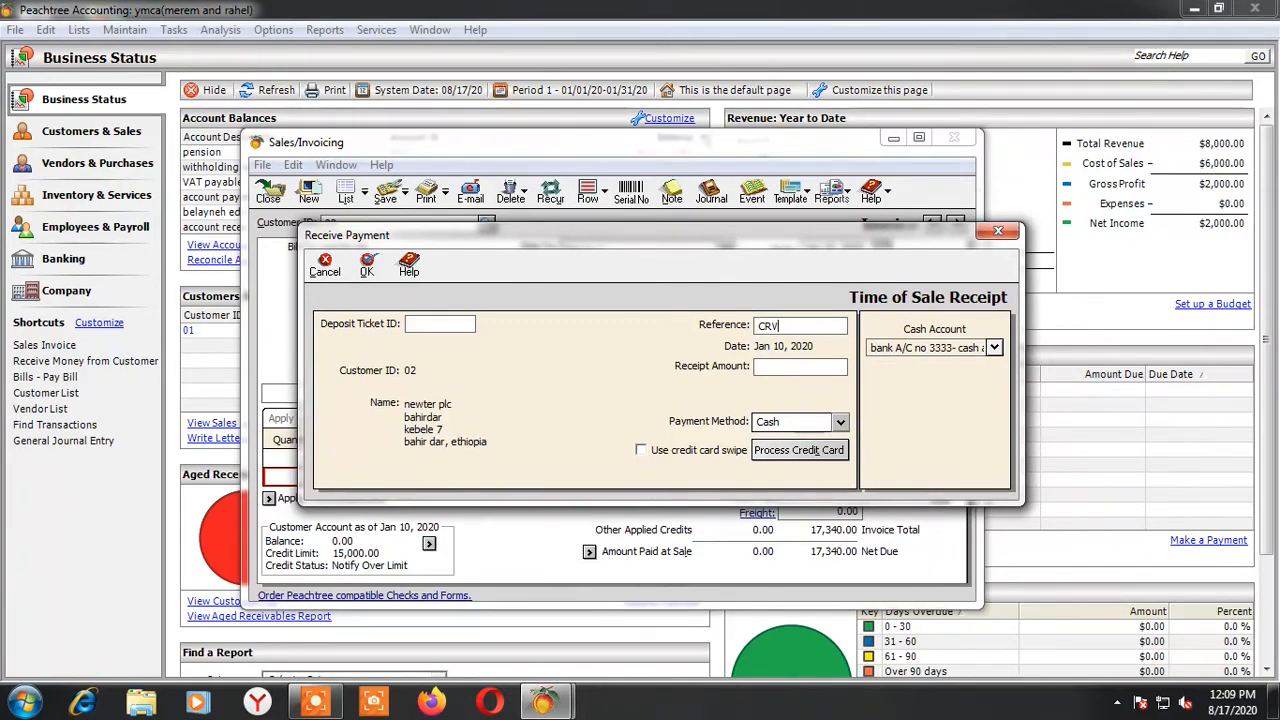
text(0013)
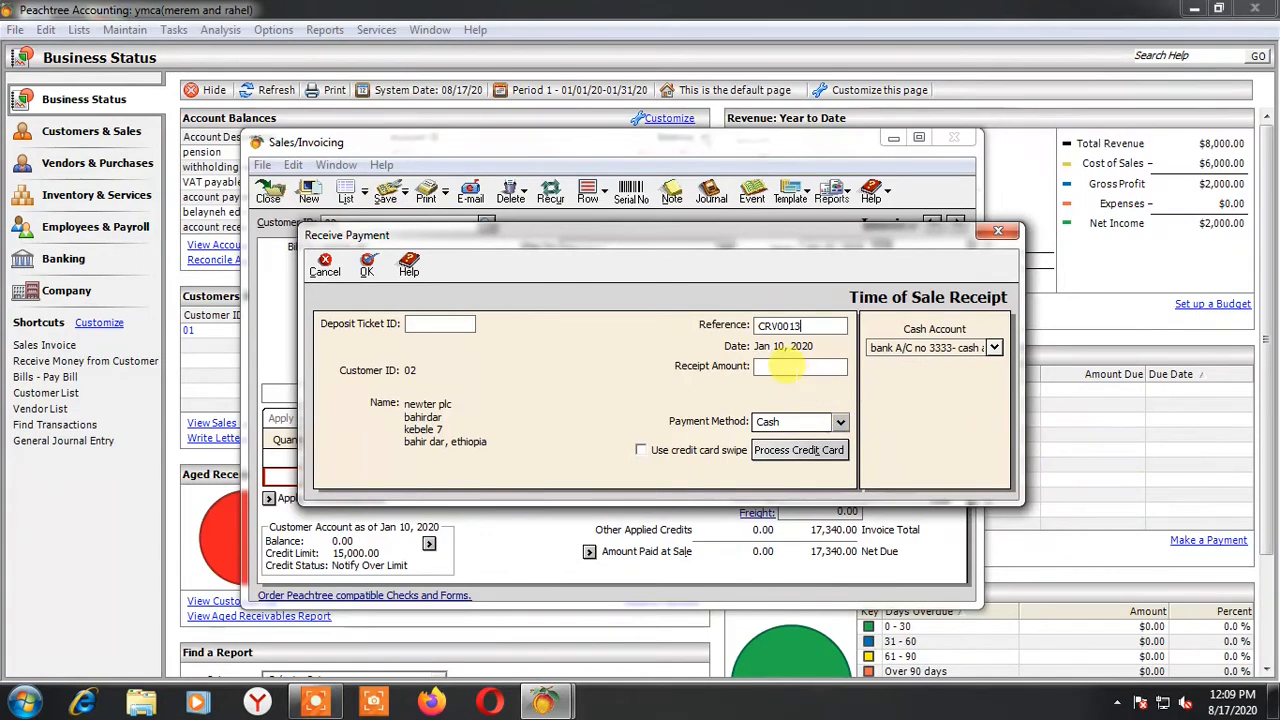
click(790, 367)
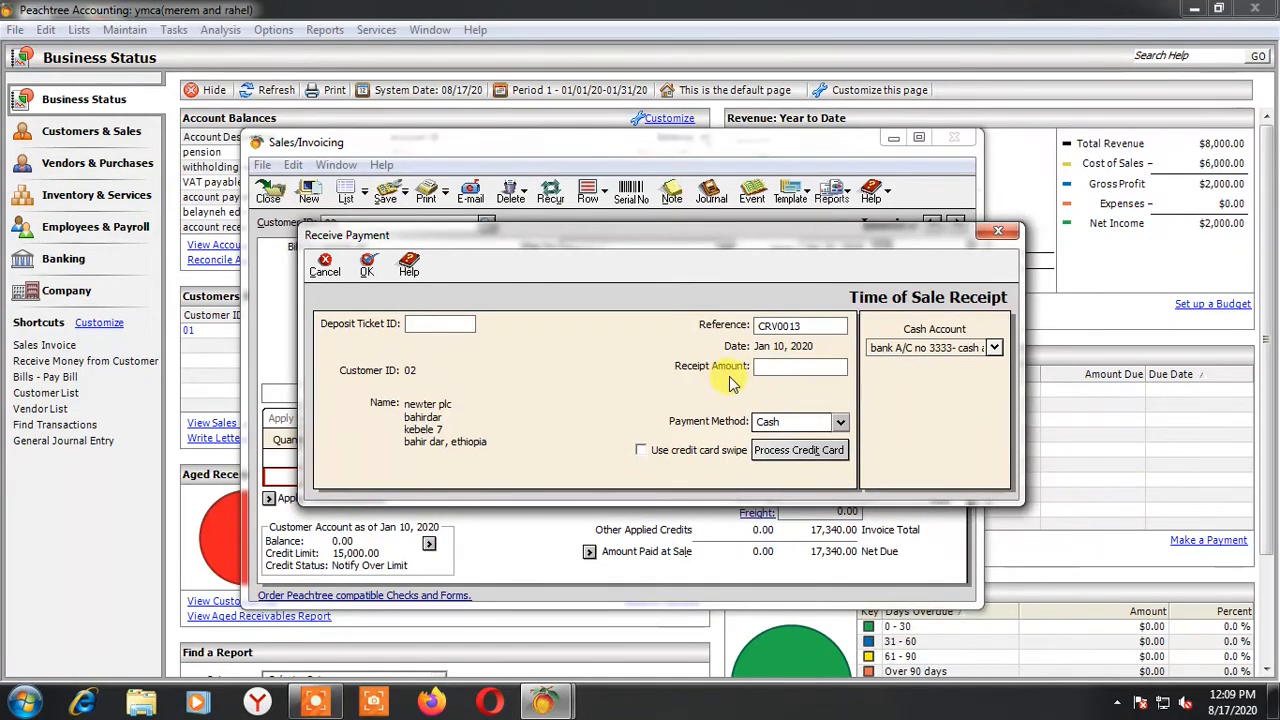
text(10000)
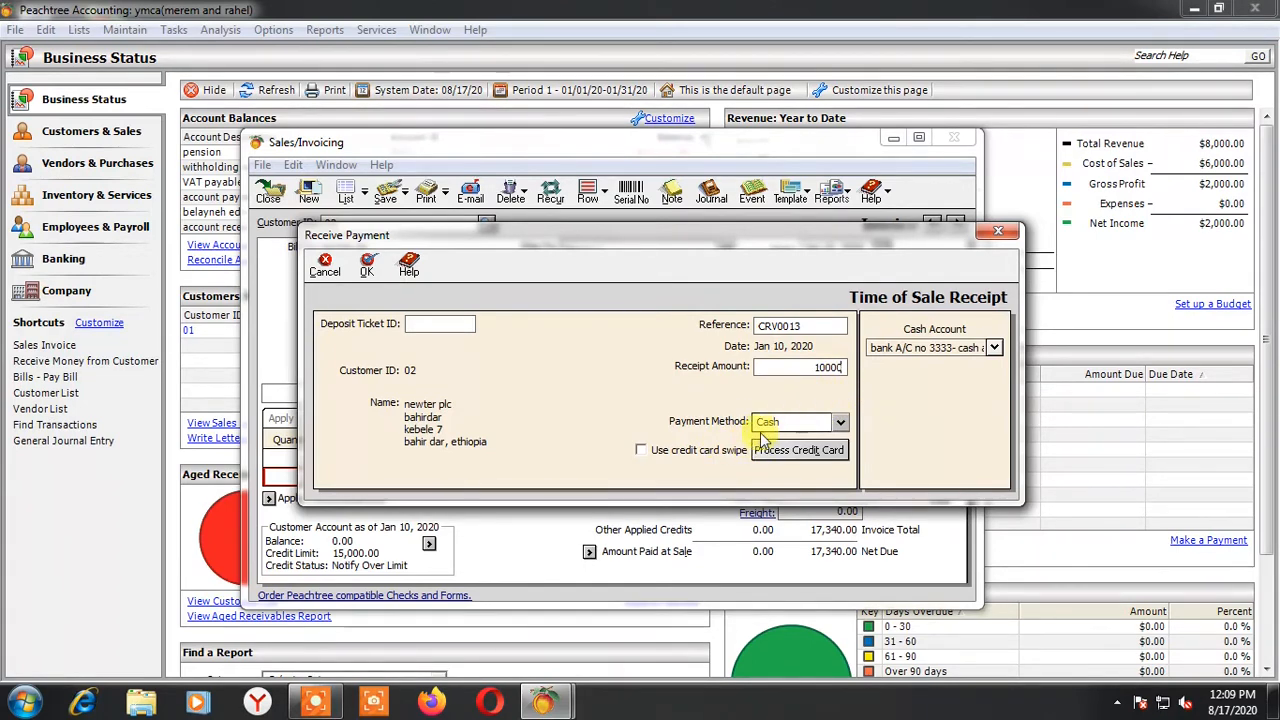
Set the receipt's payment method to Cash, deposit it to the main-cash account and accept the payment
click(840, 421)
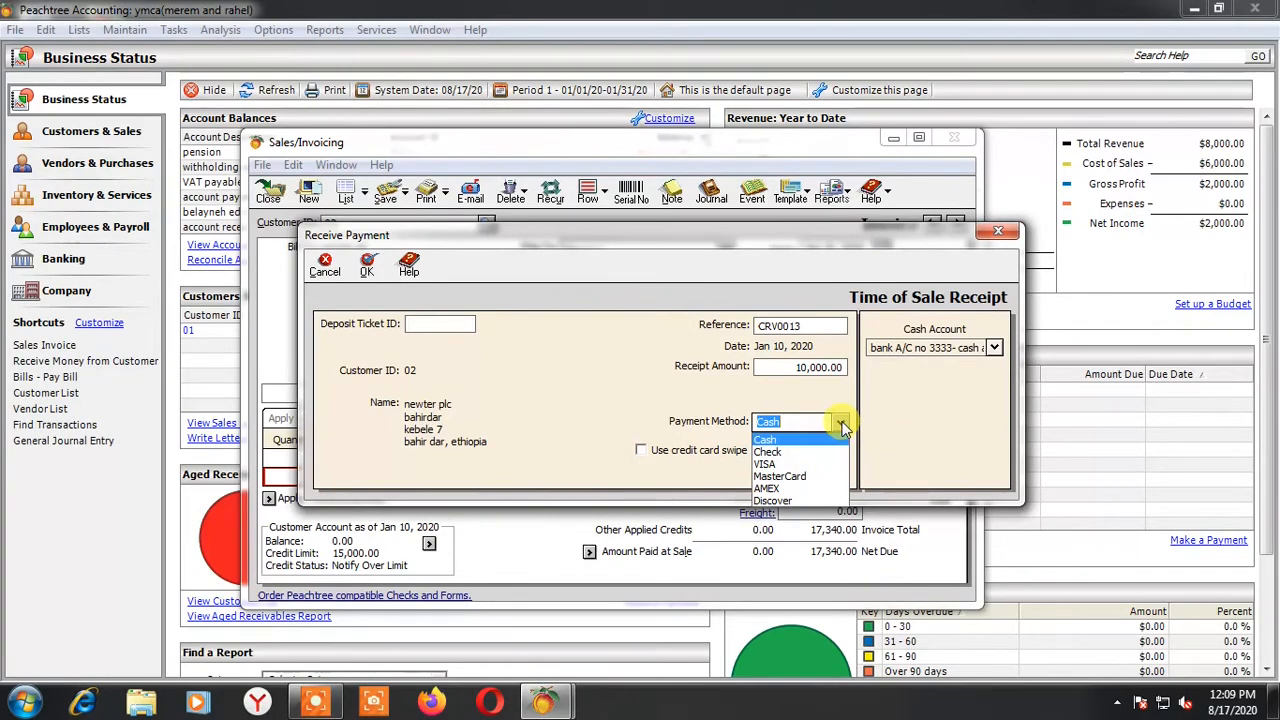
click(822, 439)
click(806, 422)
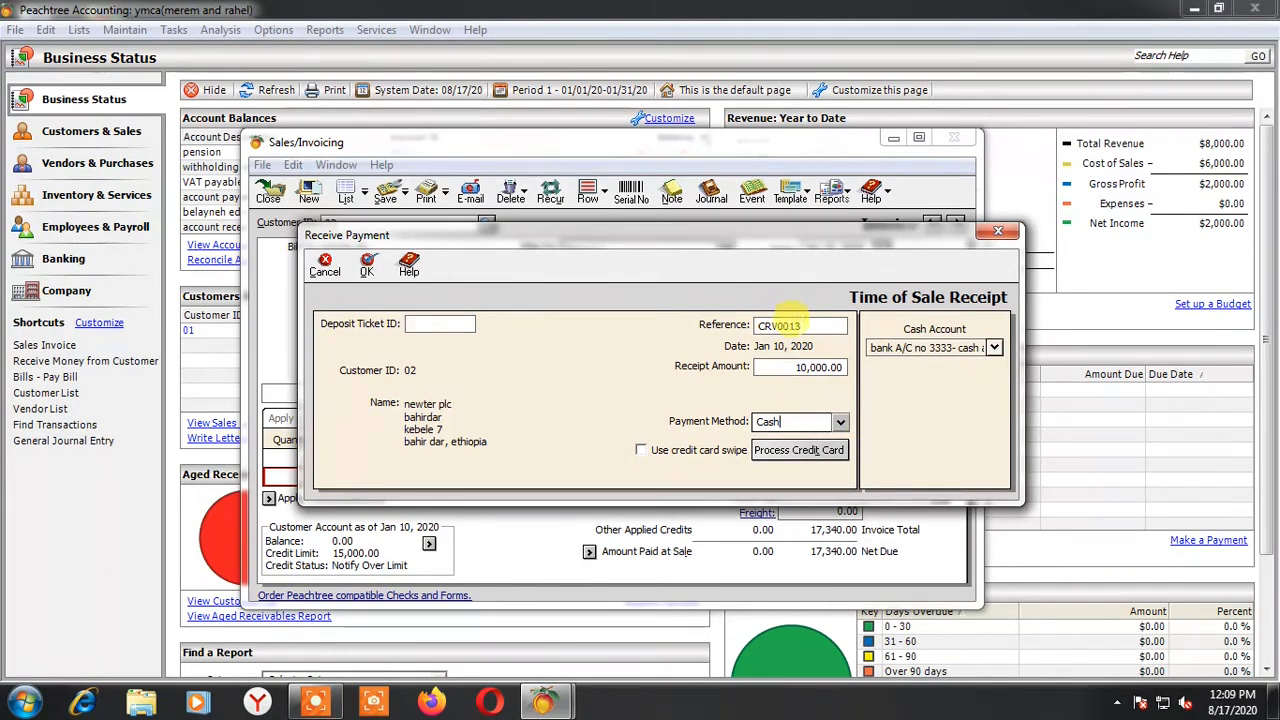
click(996, 347)
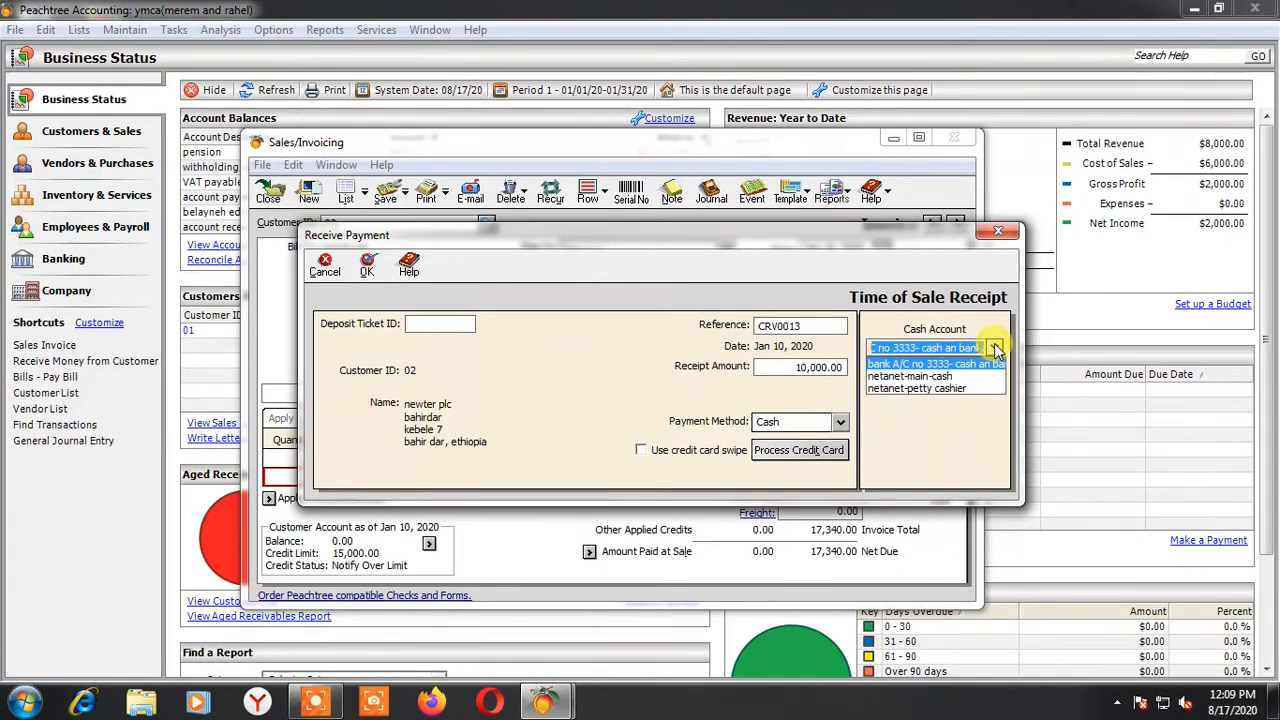
click(930, 377)
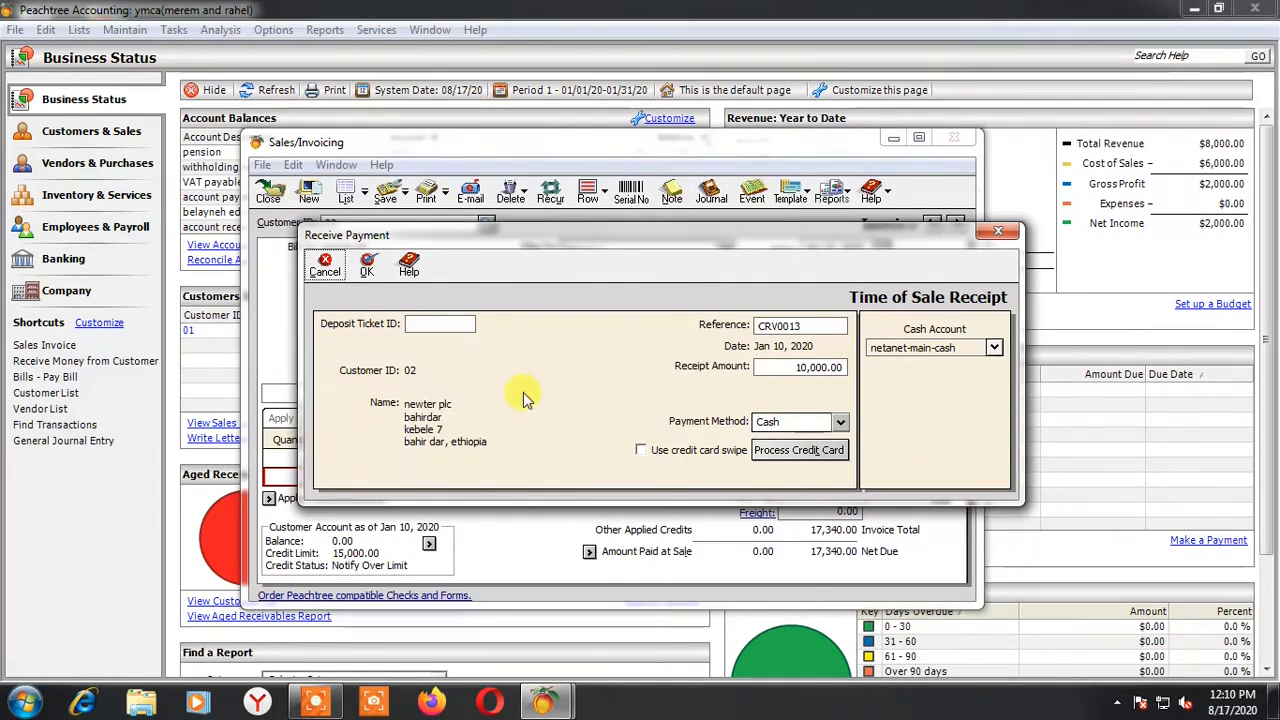
click(367, 265)
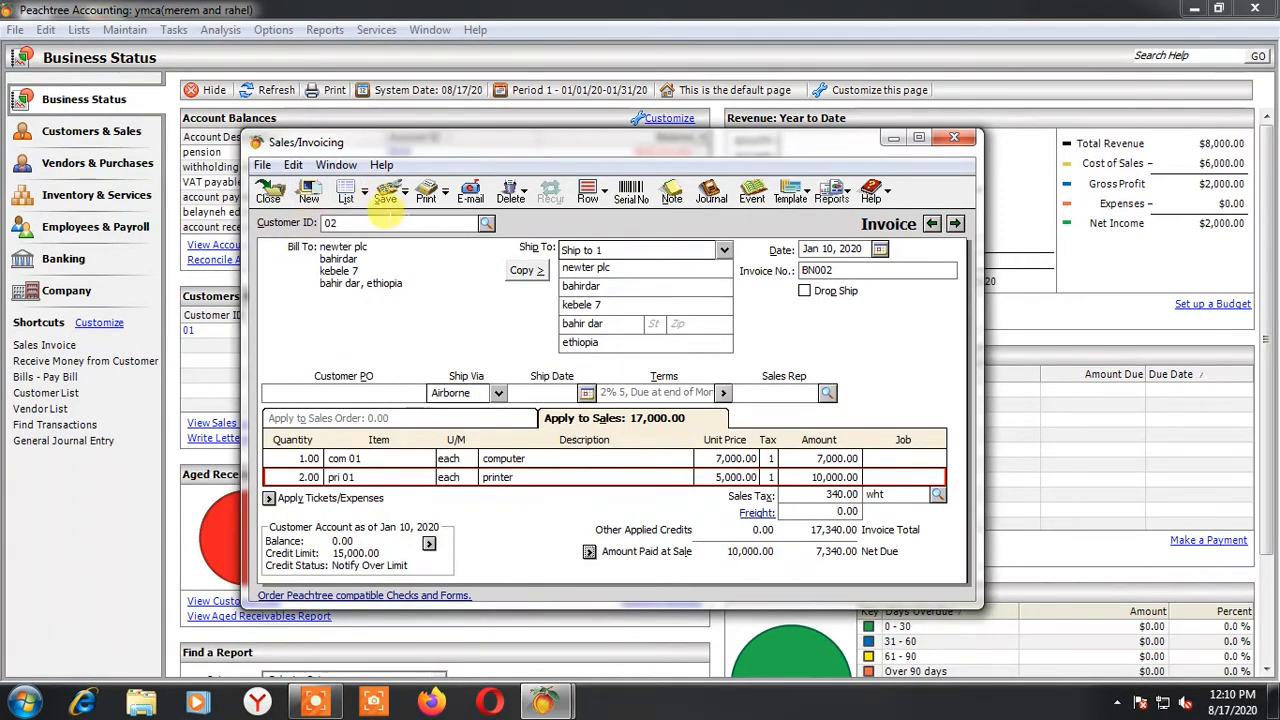
Save the newter plc sales invoice and close the invoicing window
click(385, 197)
click(262, 199)
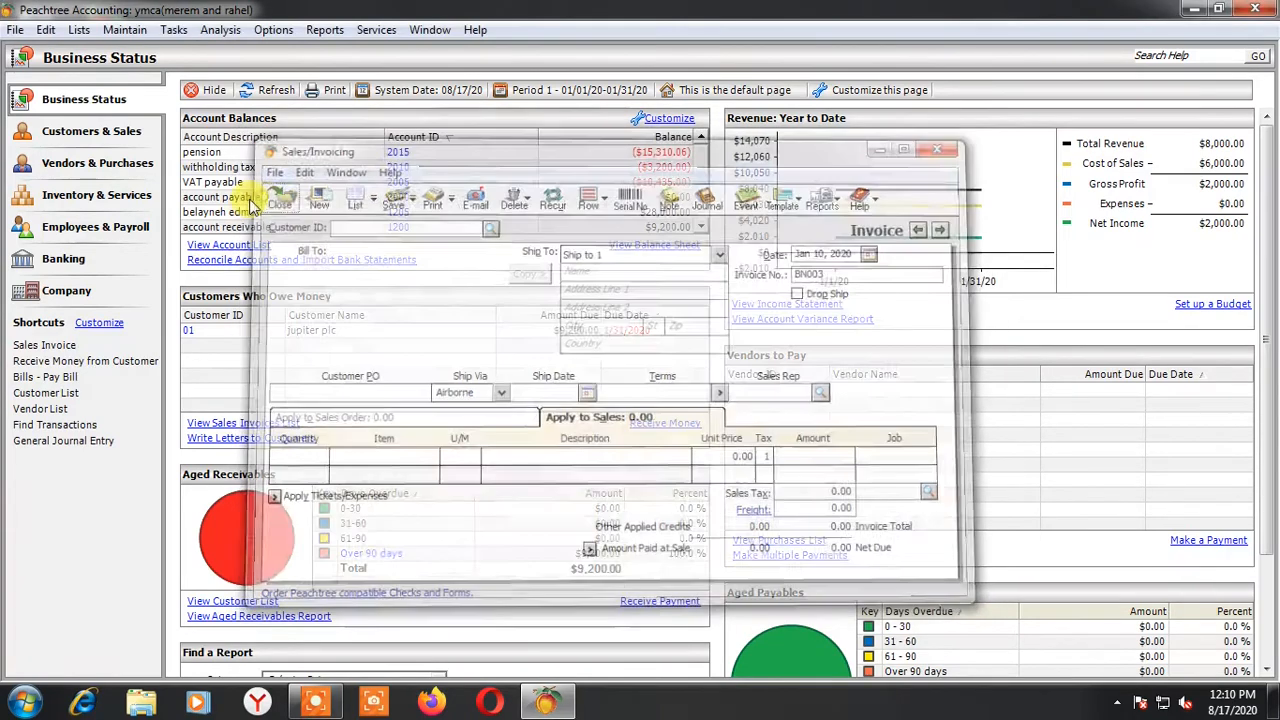
Open the Sales Journal report from the accounts receivable reports
click(324, 30)
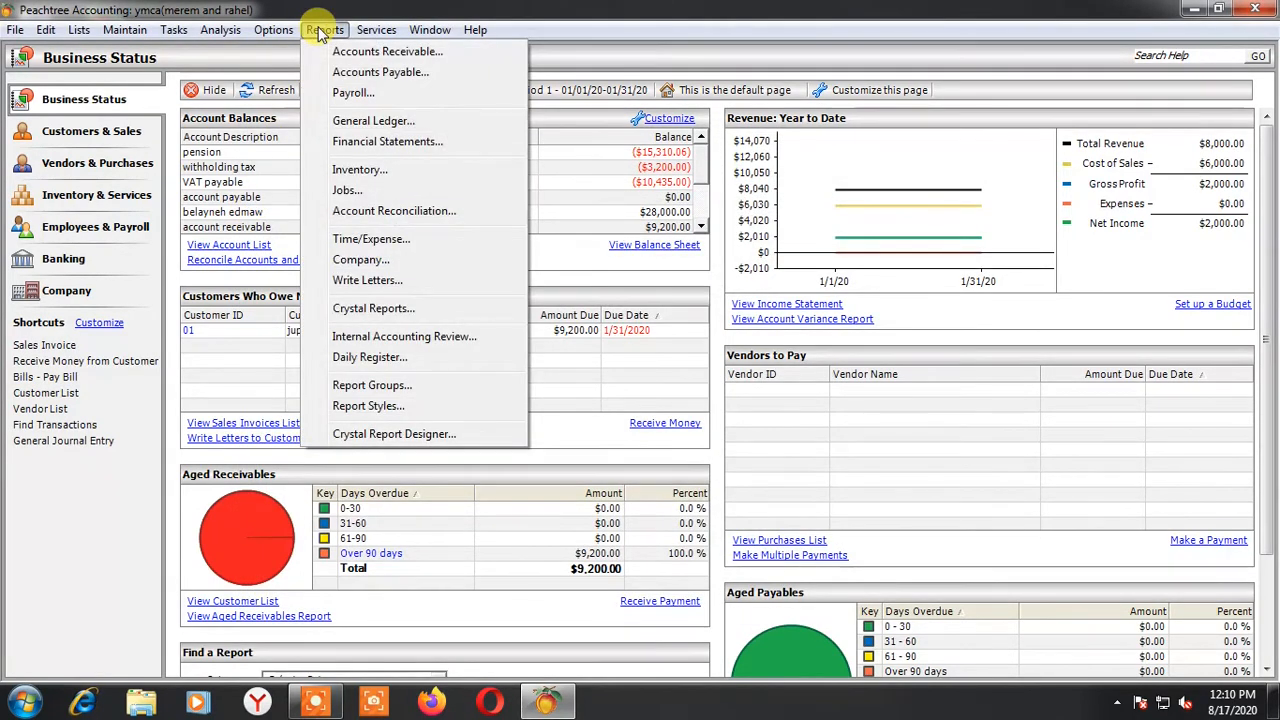
click(345, 51)
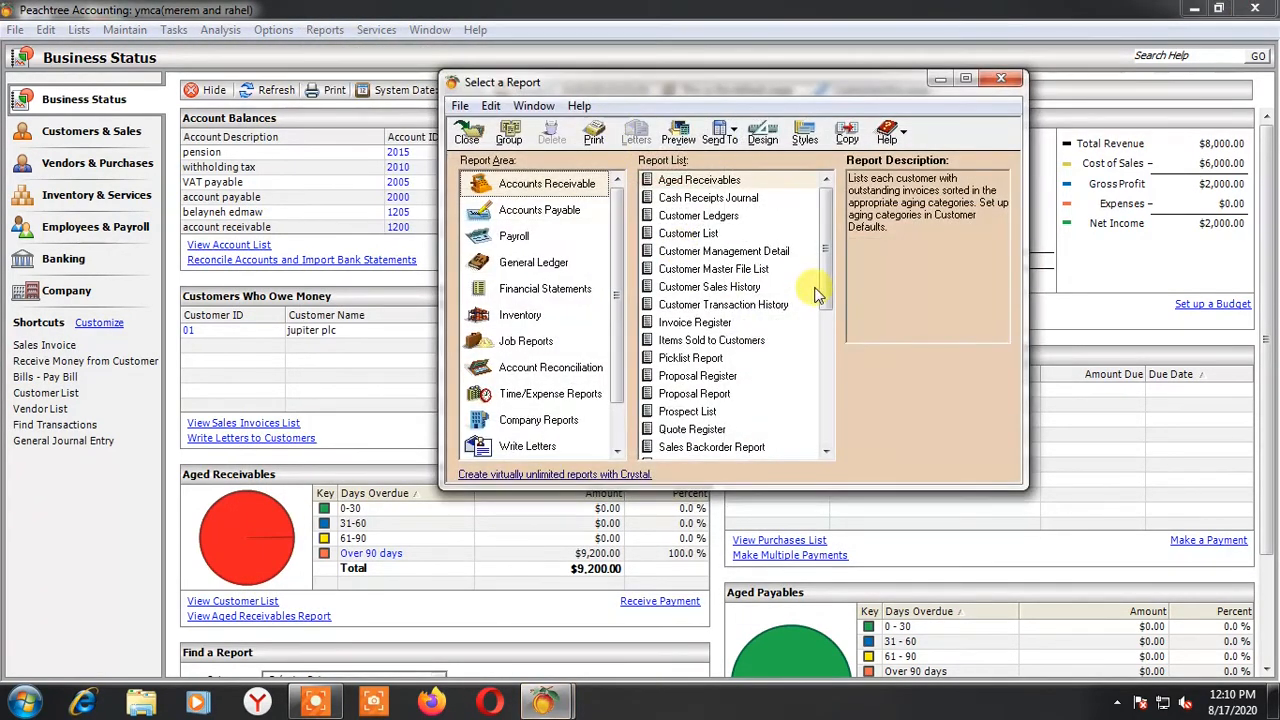
scroll(748, 406, down, 1)
click(825, 451)
click(825, 451)
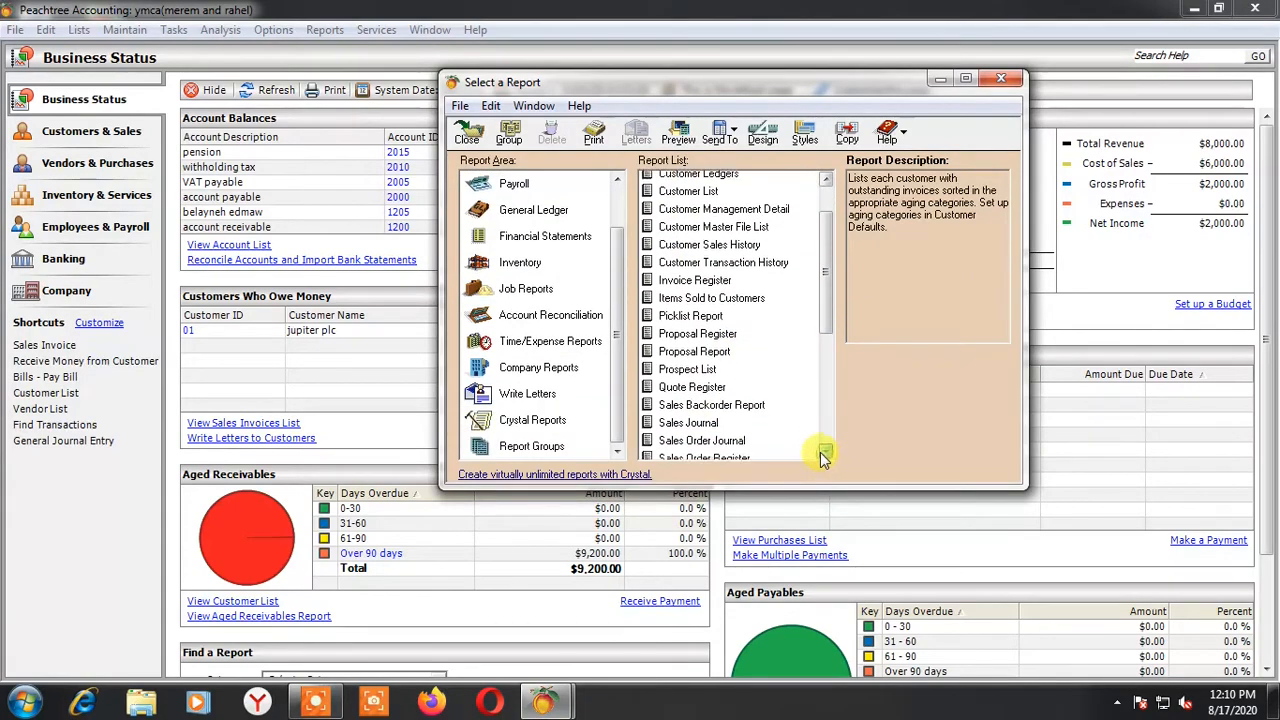
click(825, 451)
double_click(694, 411)
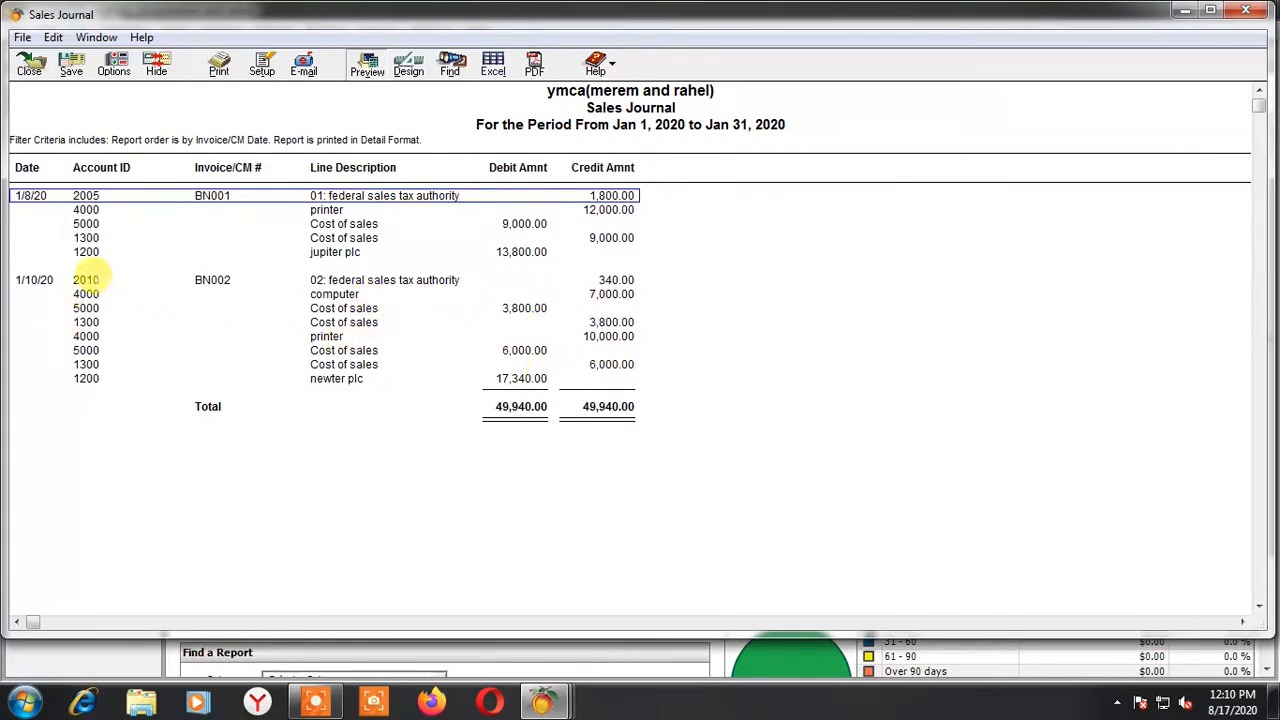
Examine the tax, sales, cost of sales and inventory lines of invoice BN002 in the Sales Journal, and close the report
click(86, 279)
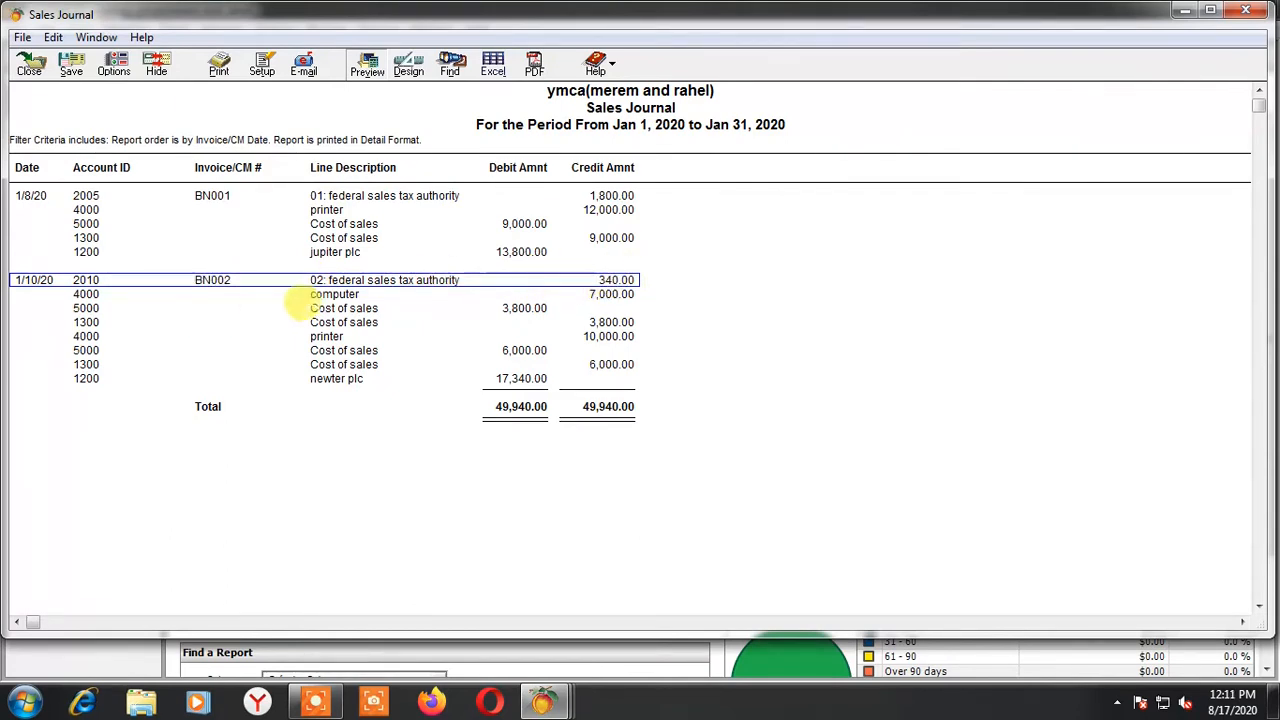
click(320, 291)
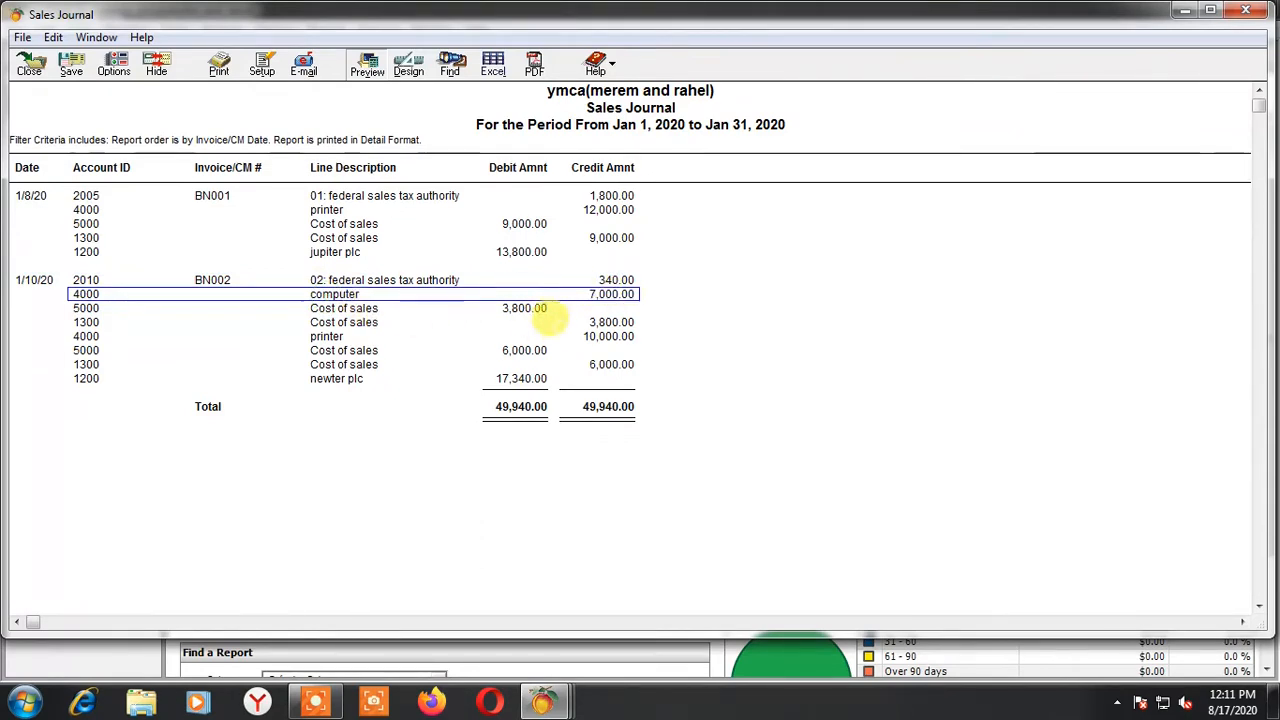
click(518, 307)
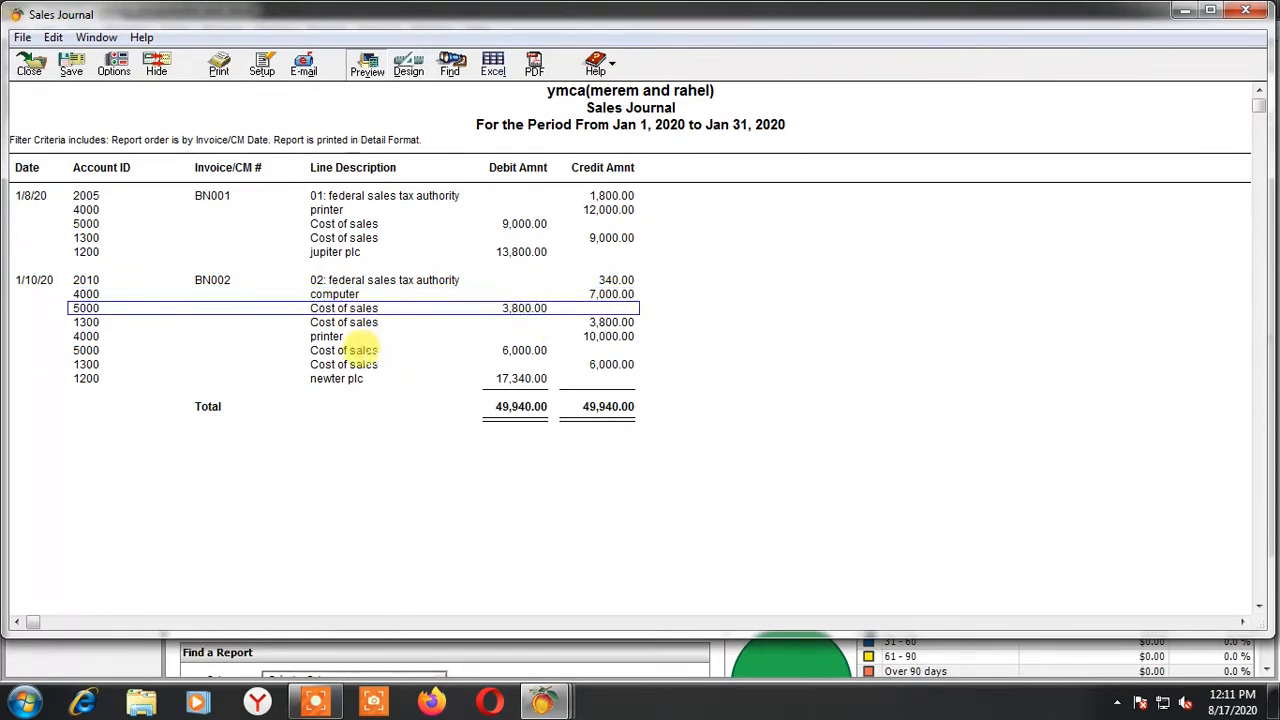
click(86, 322)
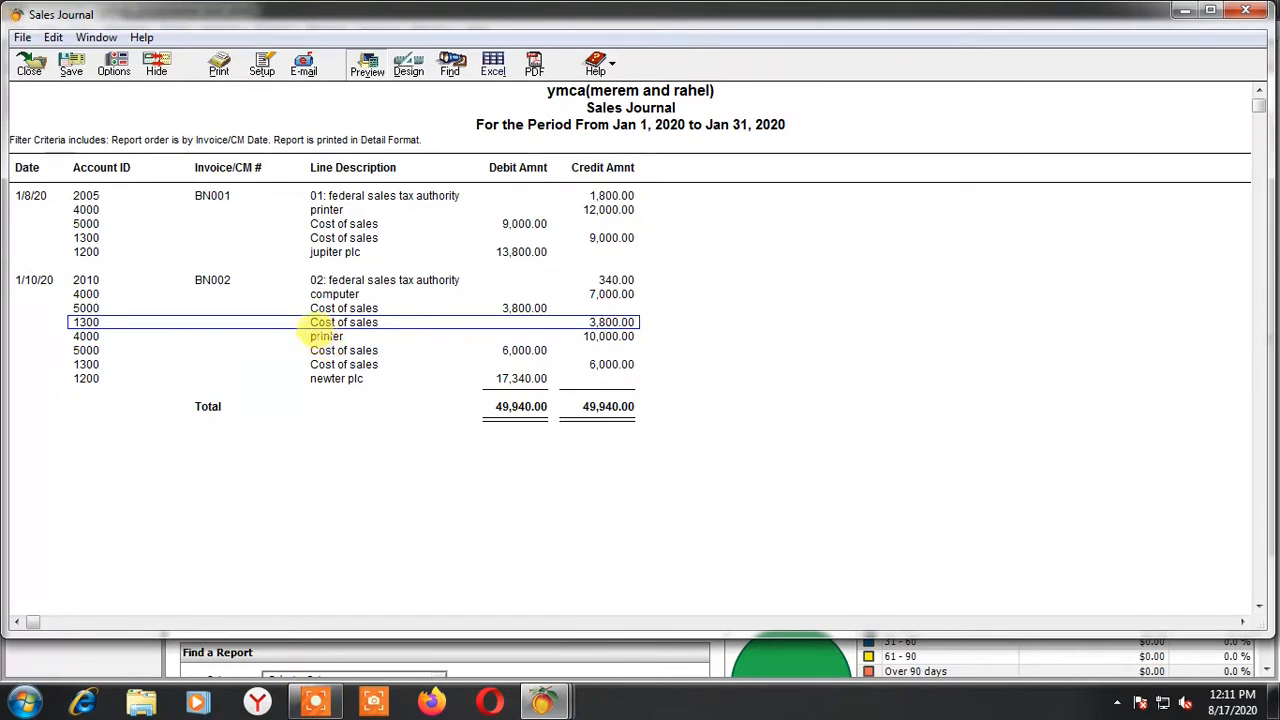
click(322, 336)
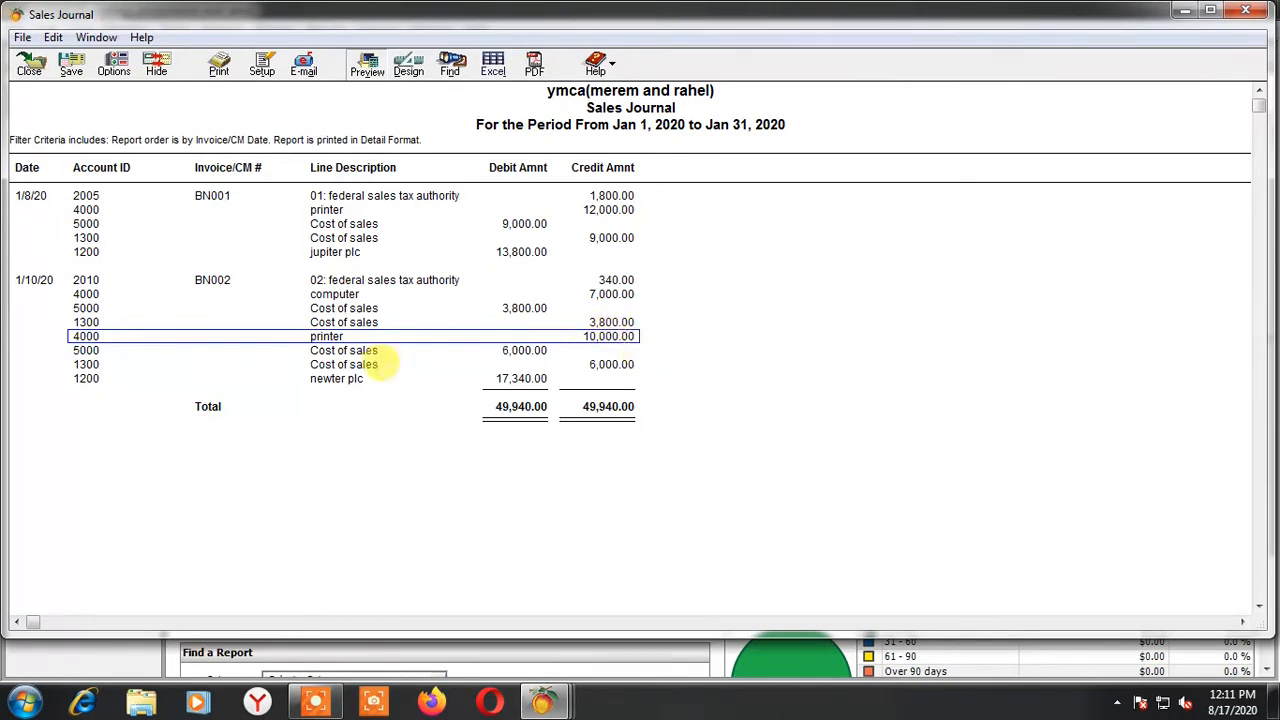
click(328, 350)
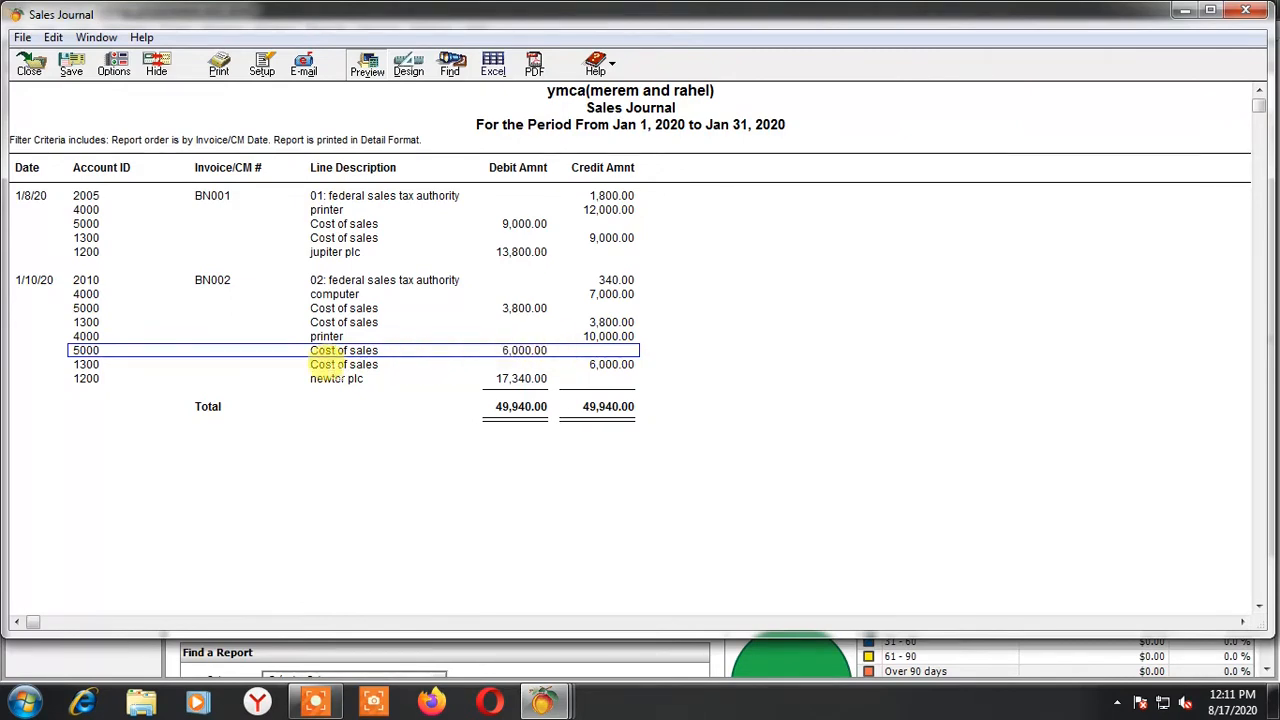
click(334, 376)
click(601, 366)
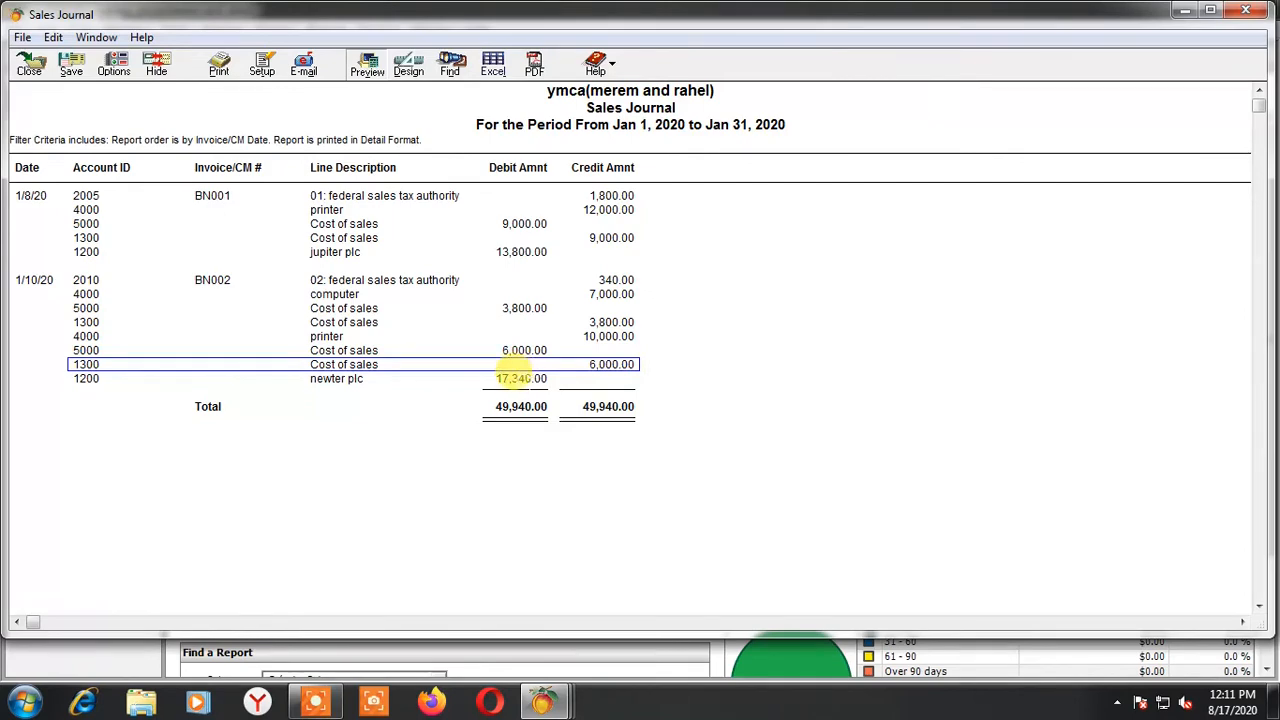
click(30, 68)
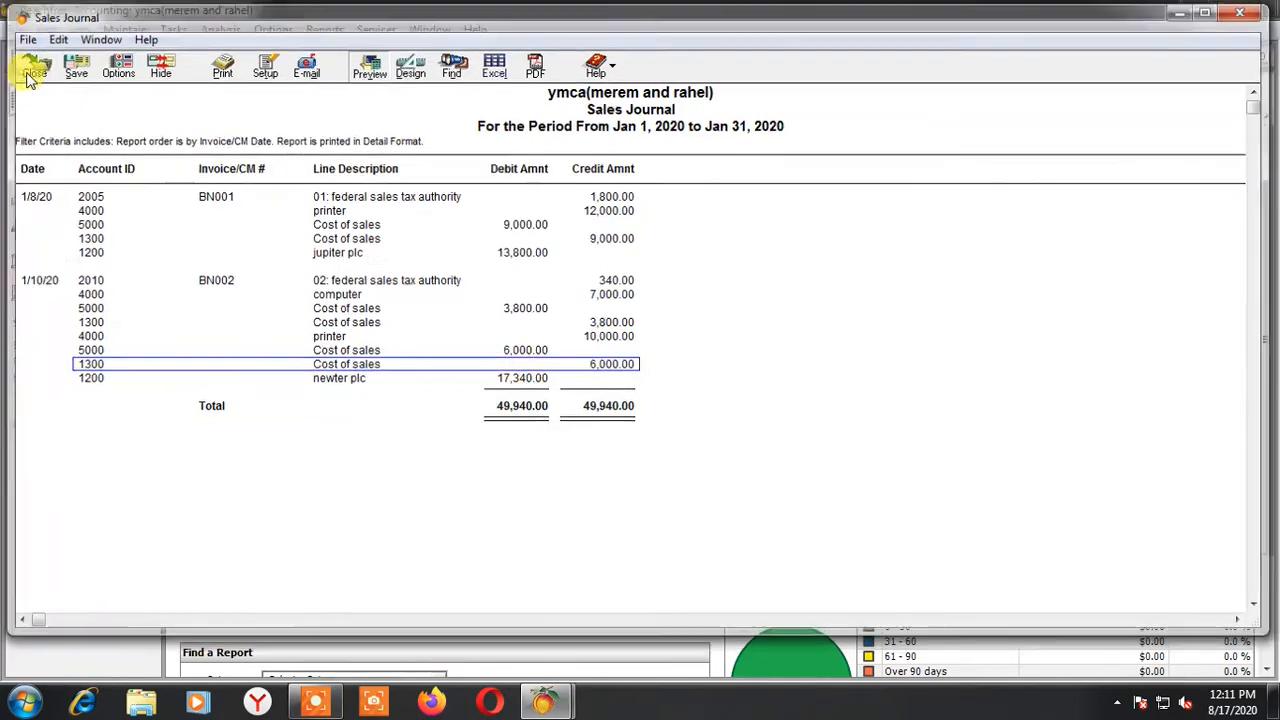
Open the Customer Ledgers report, check newter plc's invoice BN002, receipt CRV0013 and remaining balance, and close the report
scroll(714, 366, up, 1)
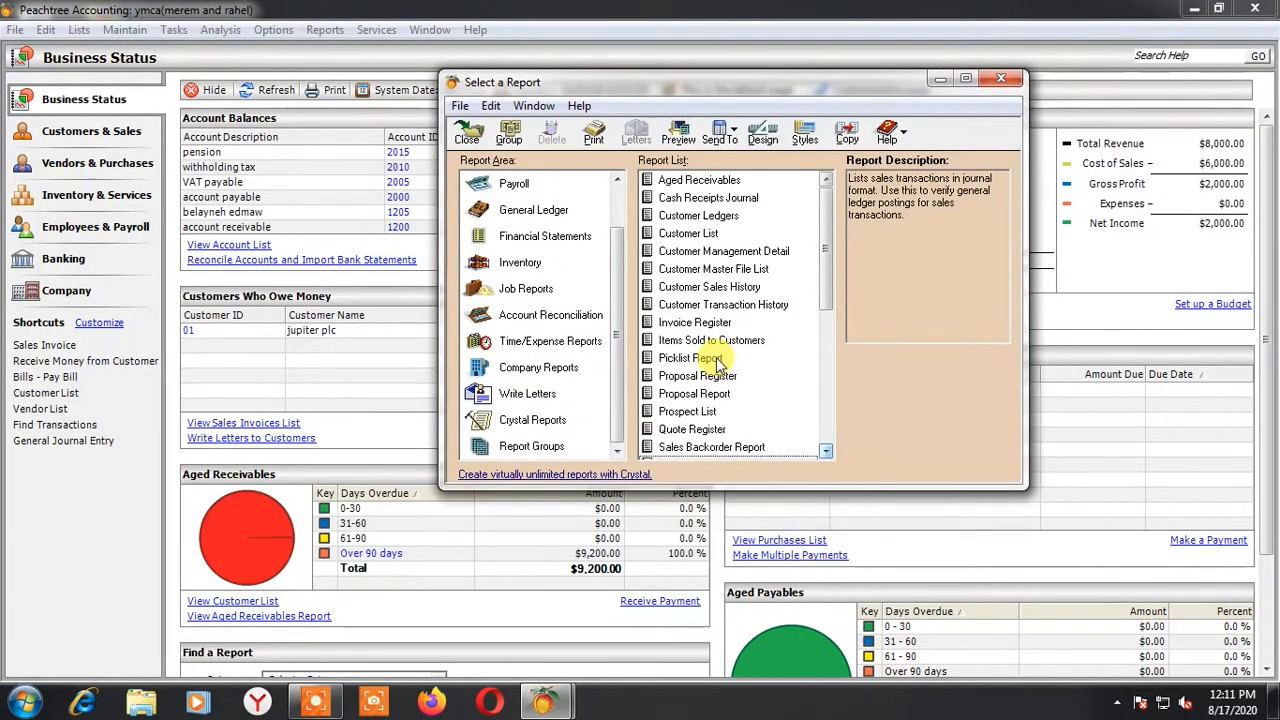
double_click(688, 215)
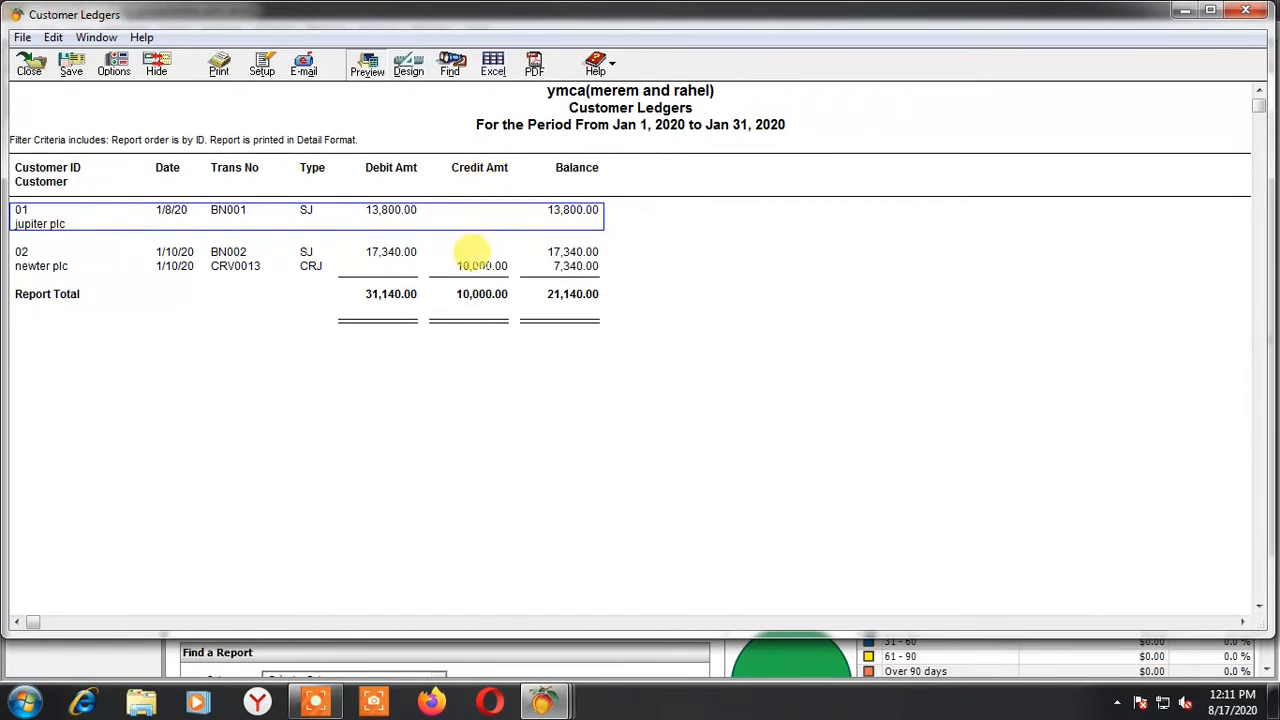
click(240, 265)
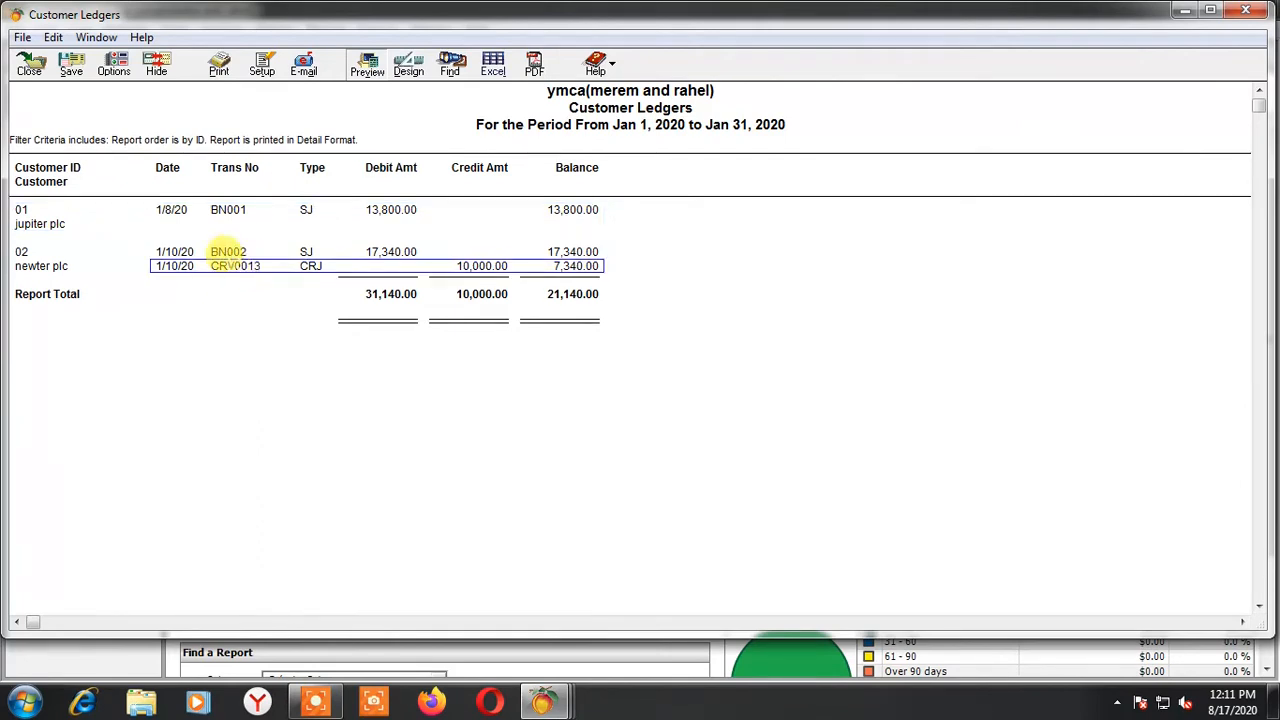
click(235, 252)
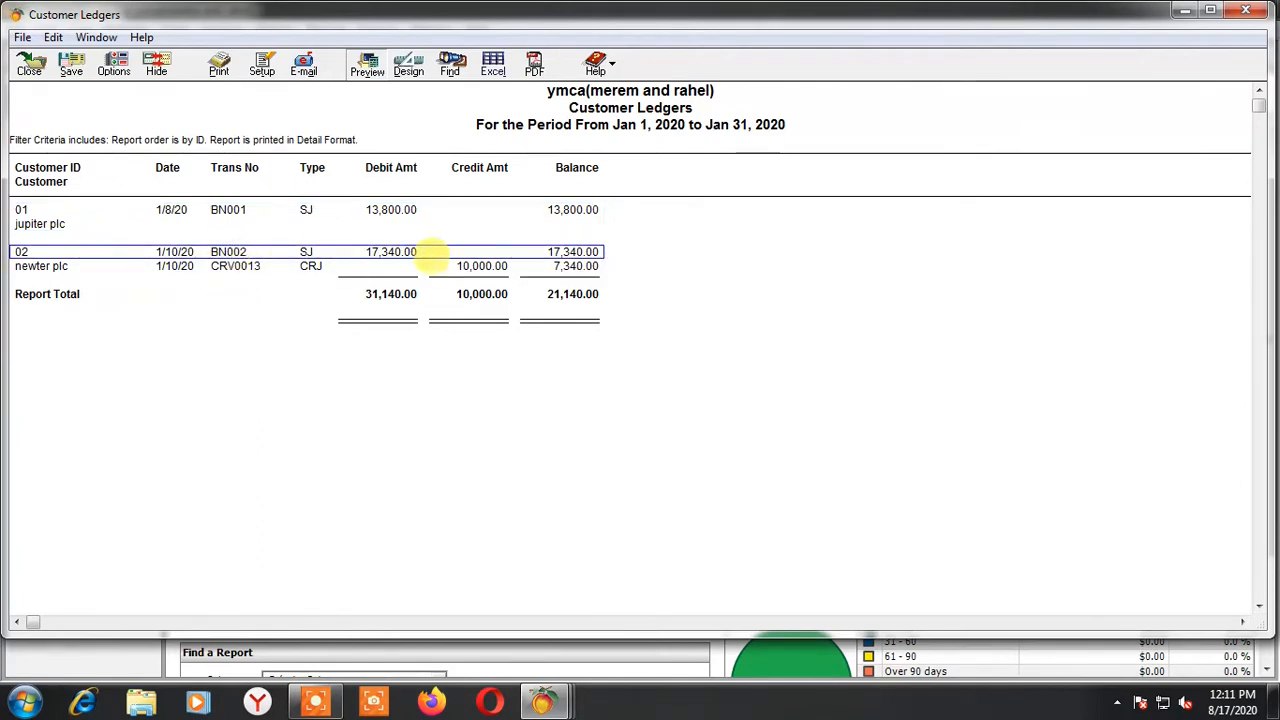
click(574, 266)
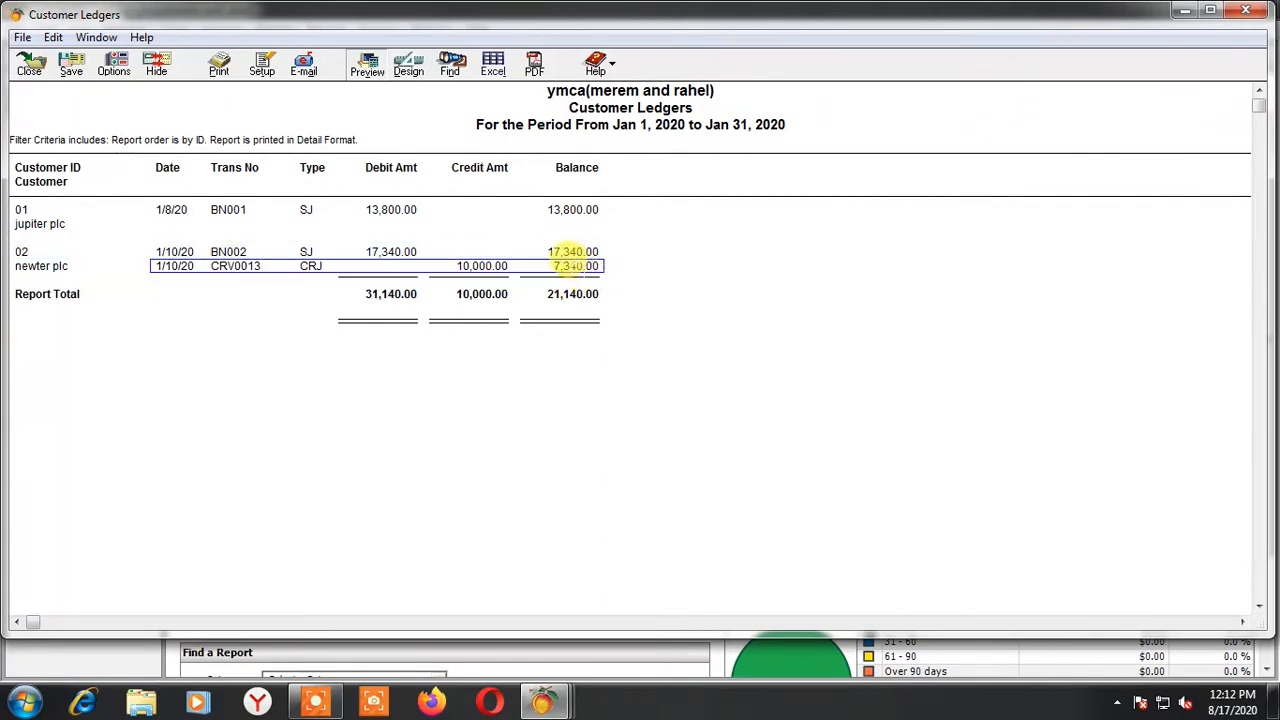
click(29, 64)
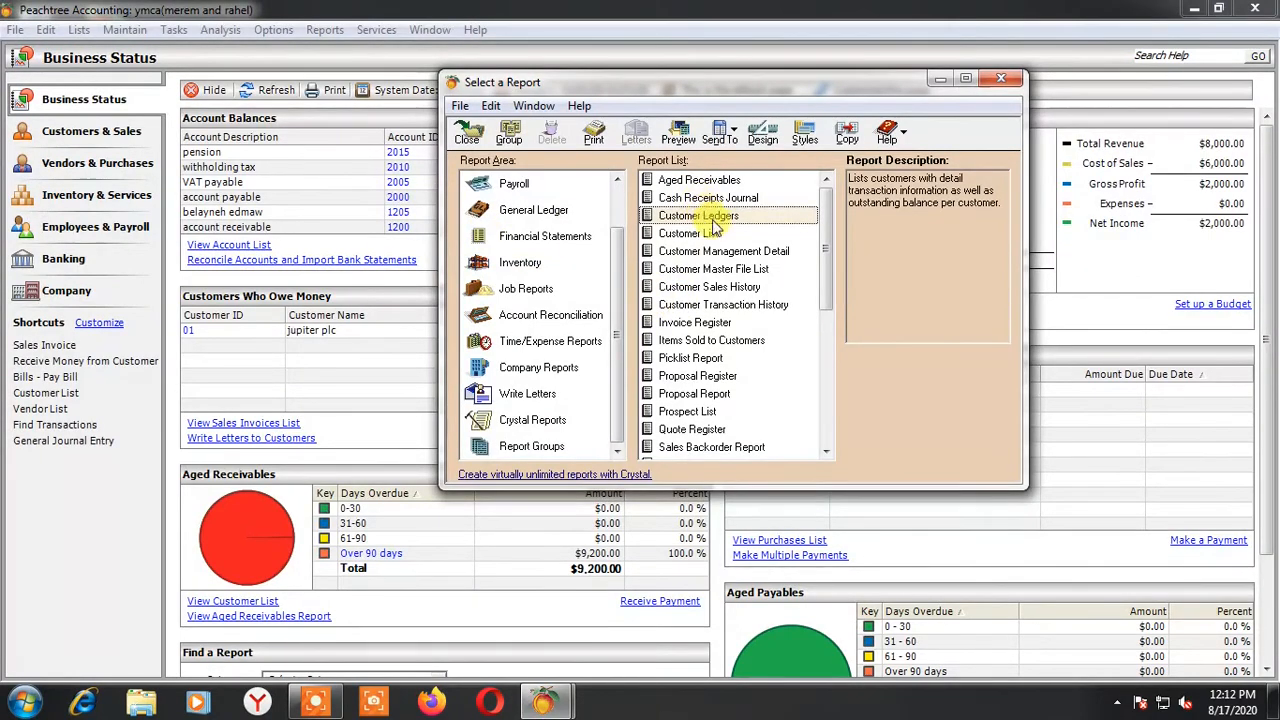
Reopen the Customer Ledgers report to recheck newter plc's cash receipt line, and close it
double_click(714, 215)
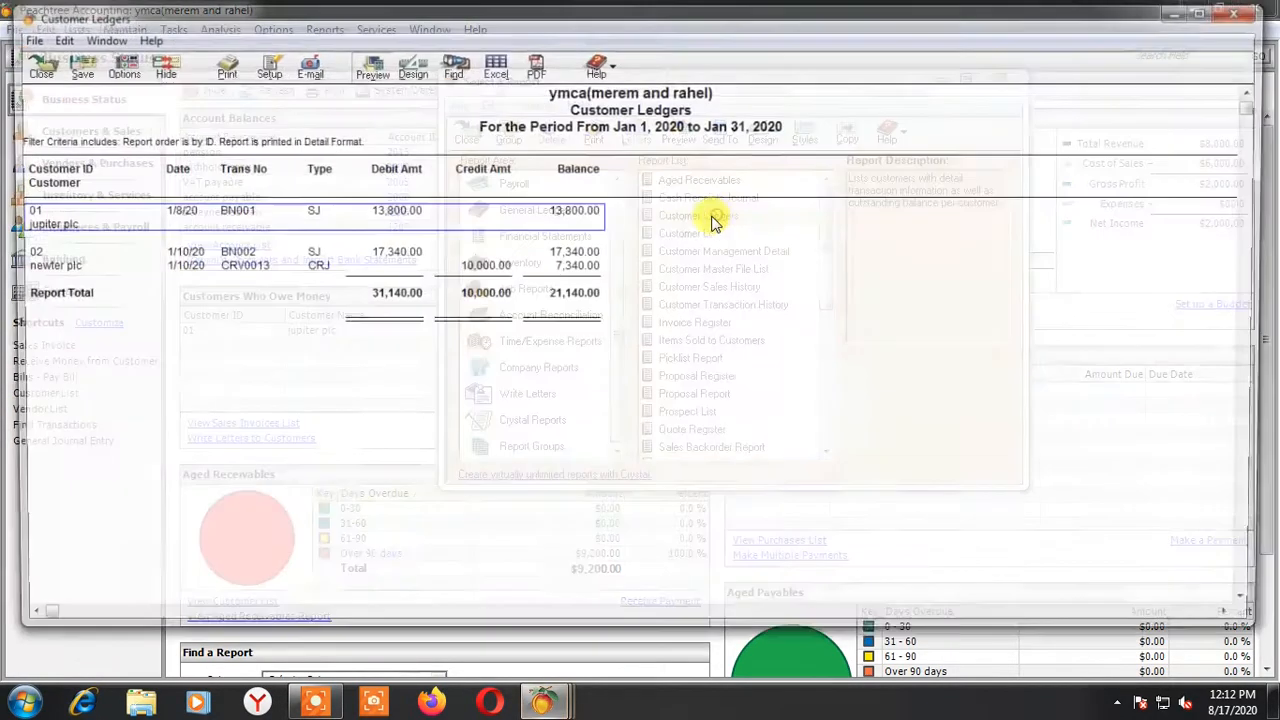
click(472, 265)
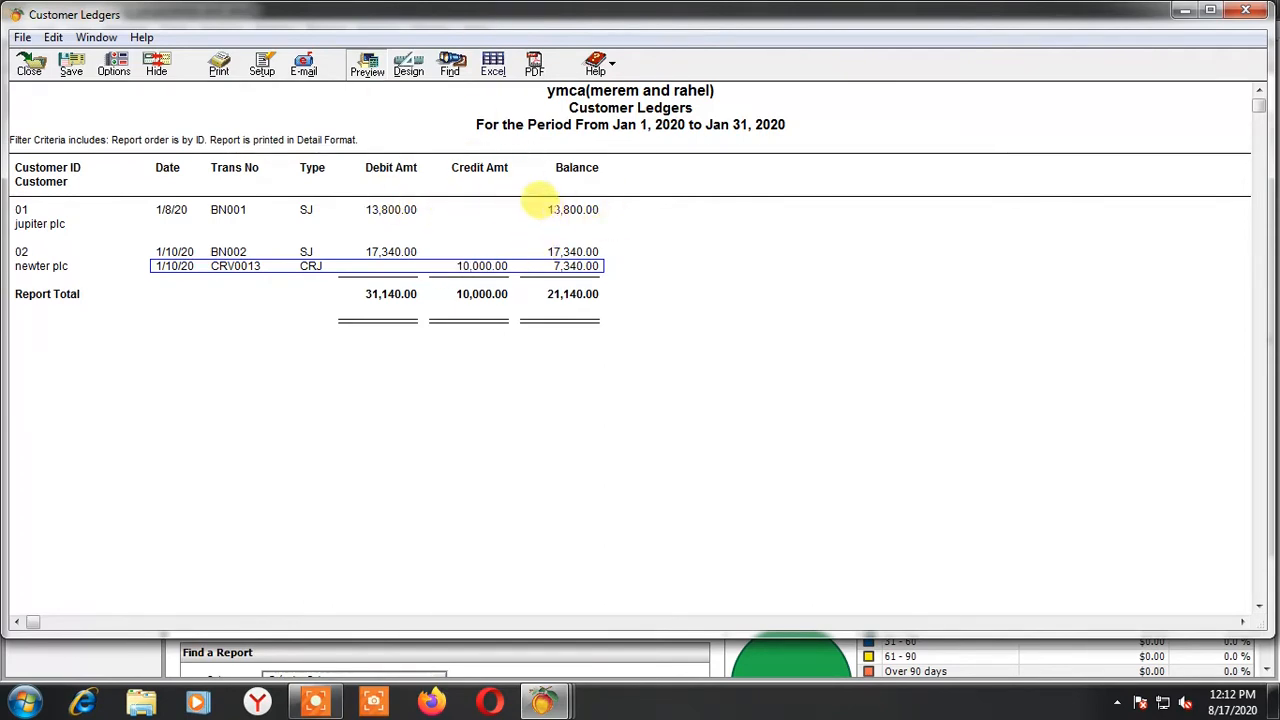
click(30, 68)
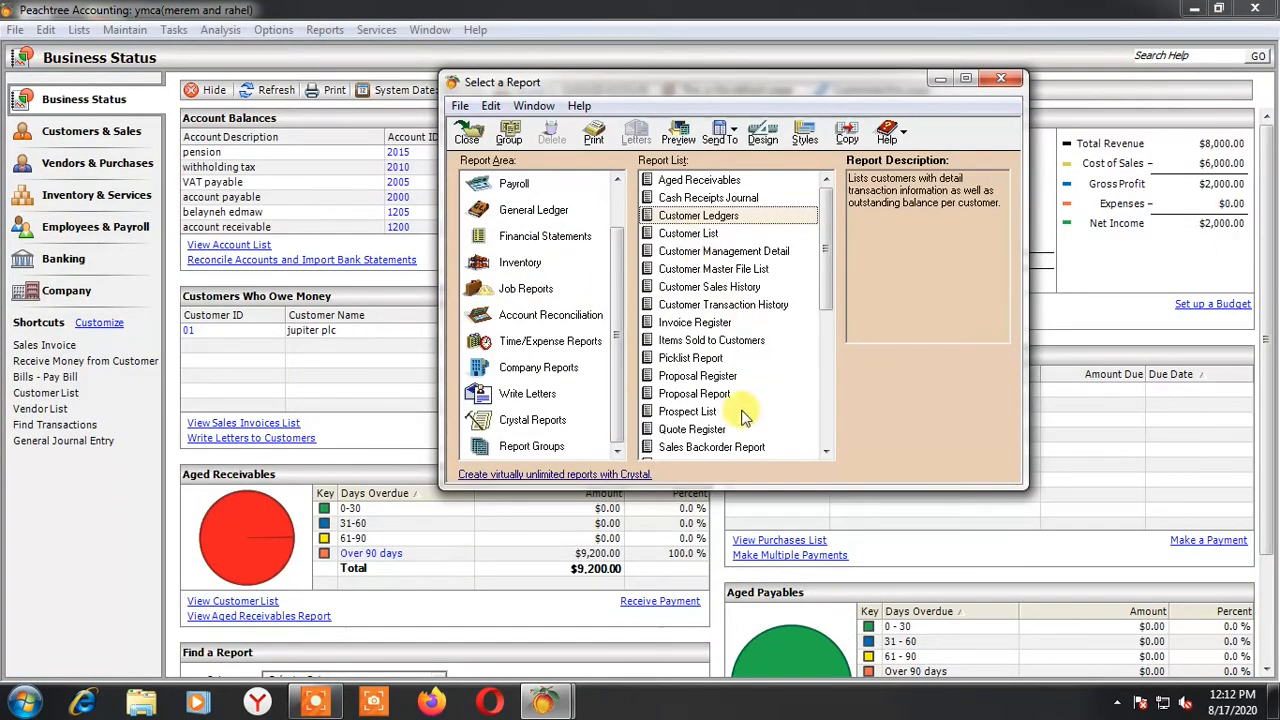
Open the Item List report from the inventory reports, check the quantities on hand, and close it
click(515, 263)
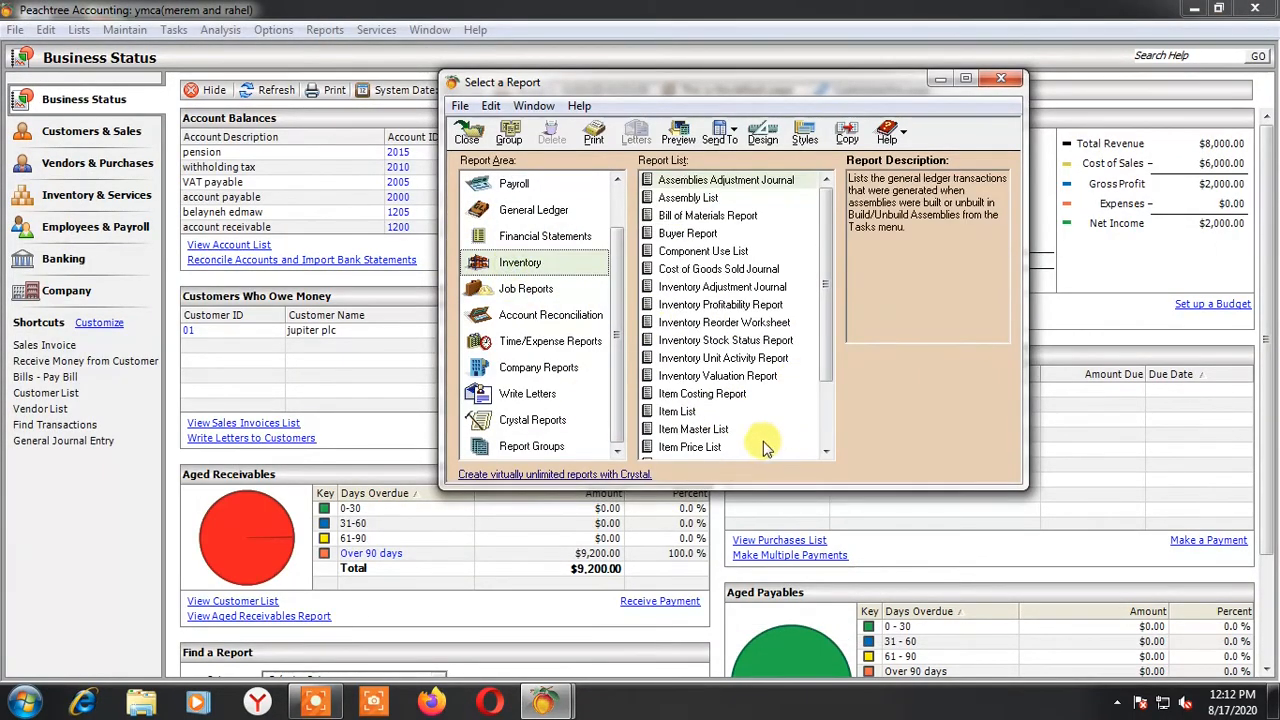
double_click(686, 411)
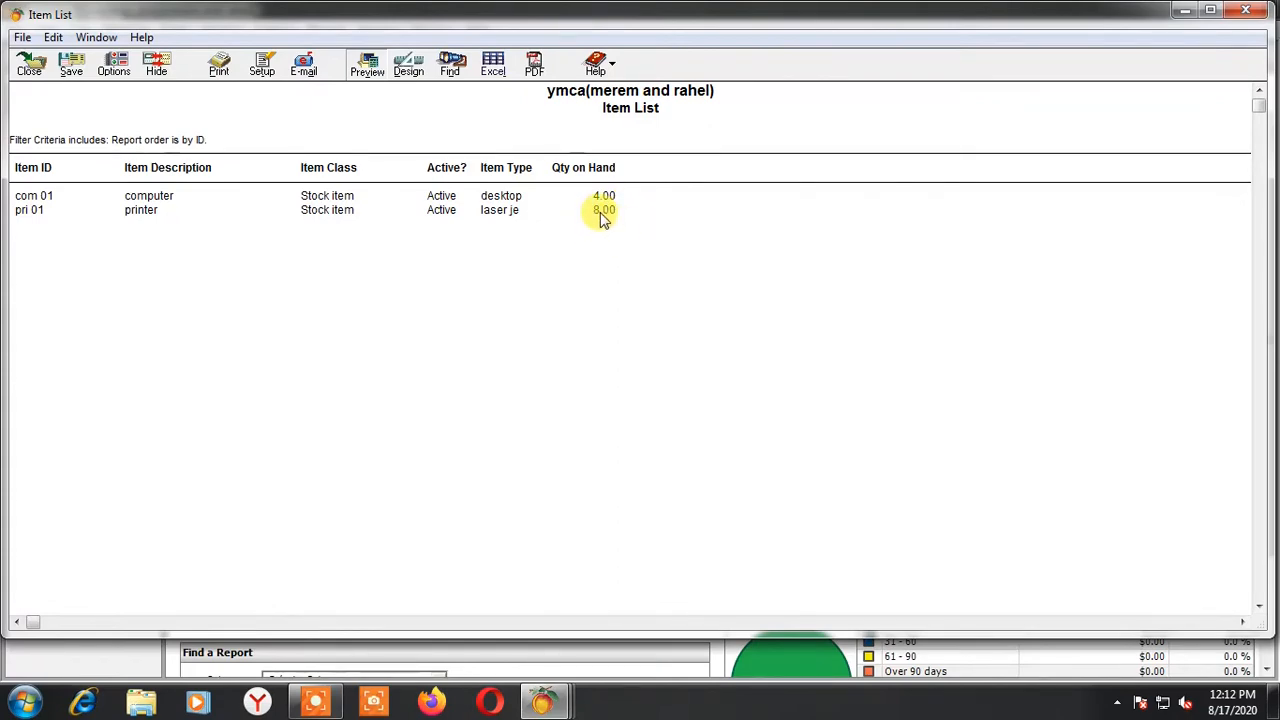
click(29, 65)
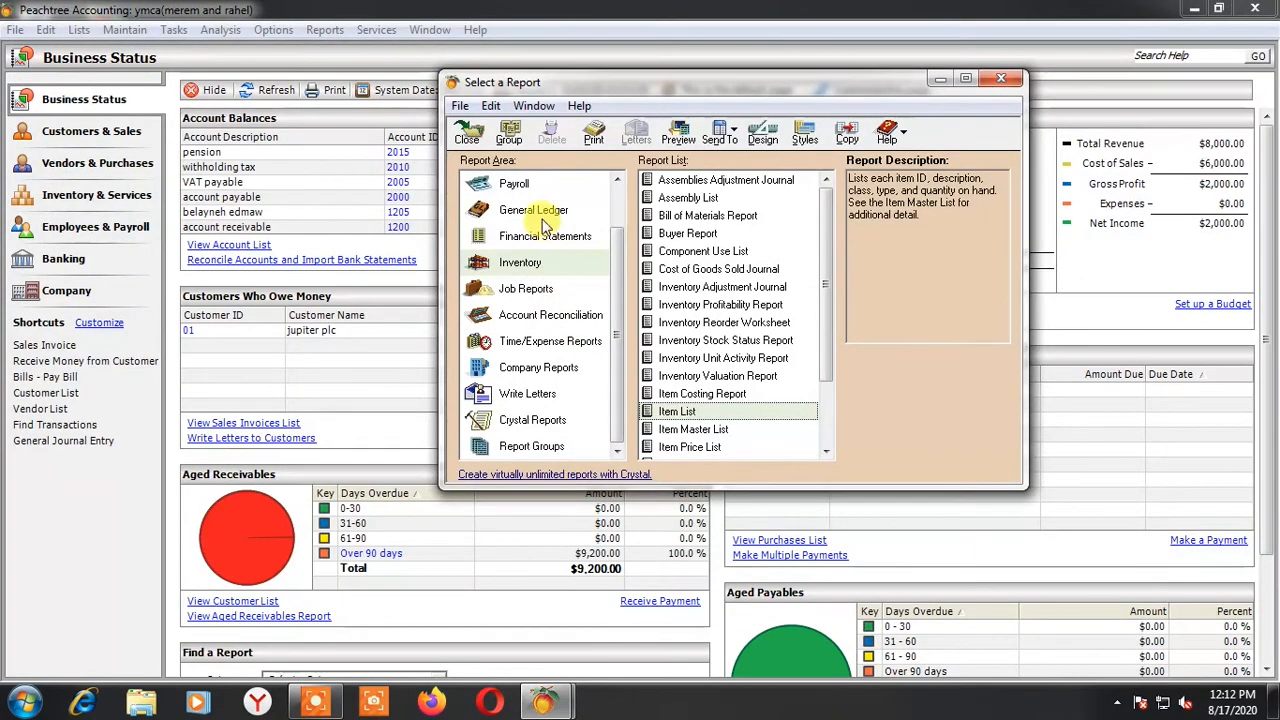
Open the General Ledger report and review the main-cash, account receivable and inventory accounts
click(510, 214)
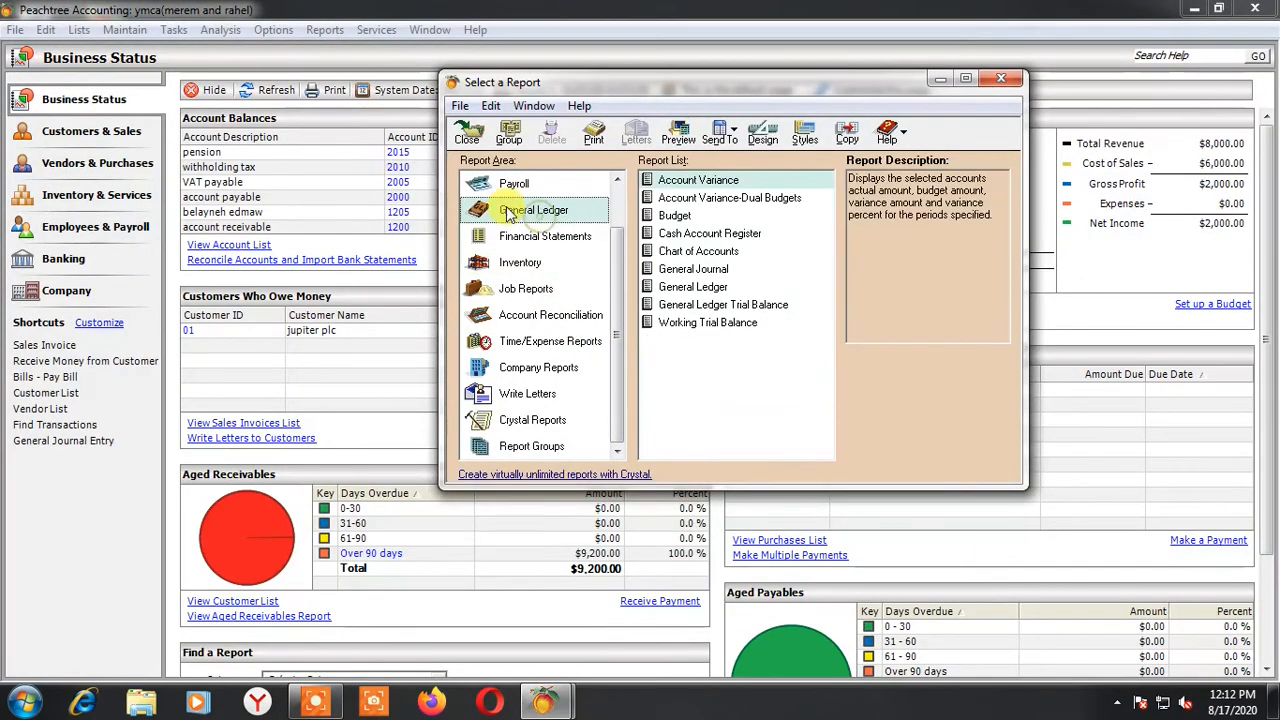
double_click(690, 287)
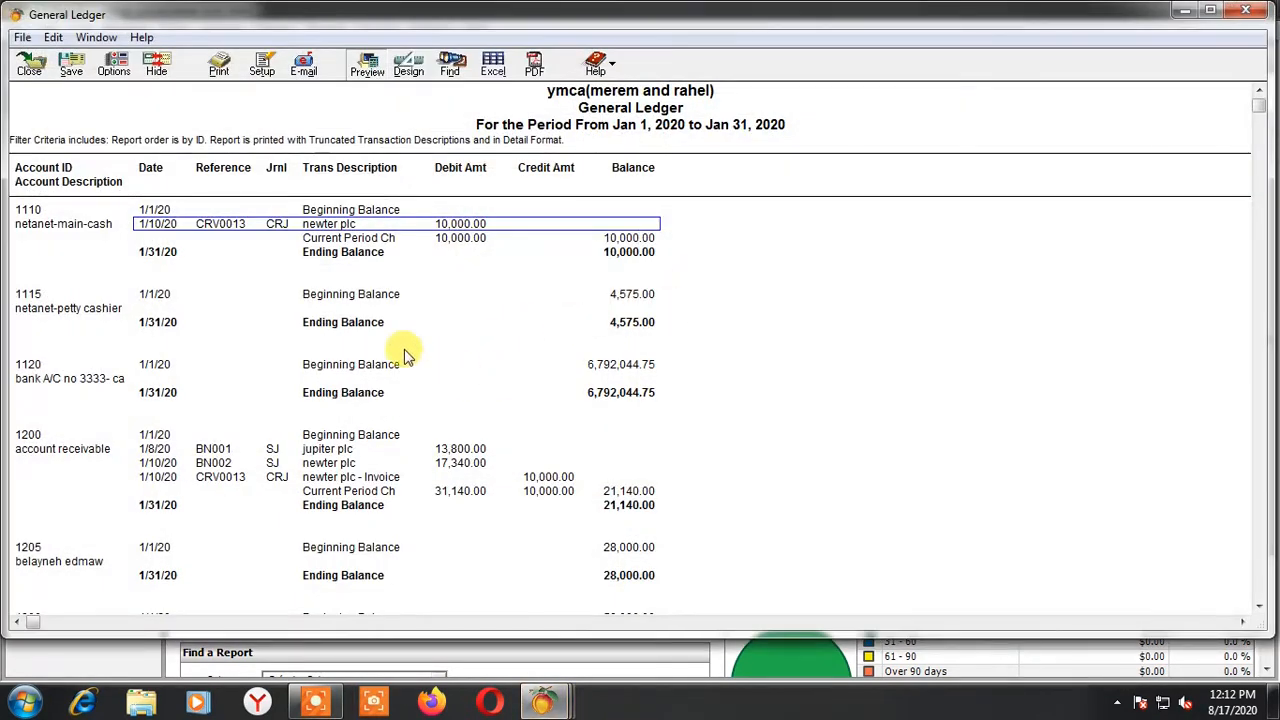
scroll(88, 390, down, 1)
scroll(92, 378, up, 1)
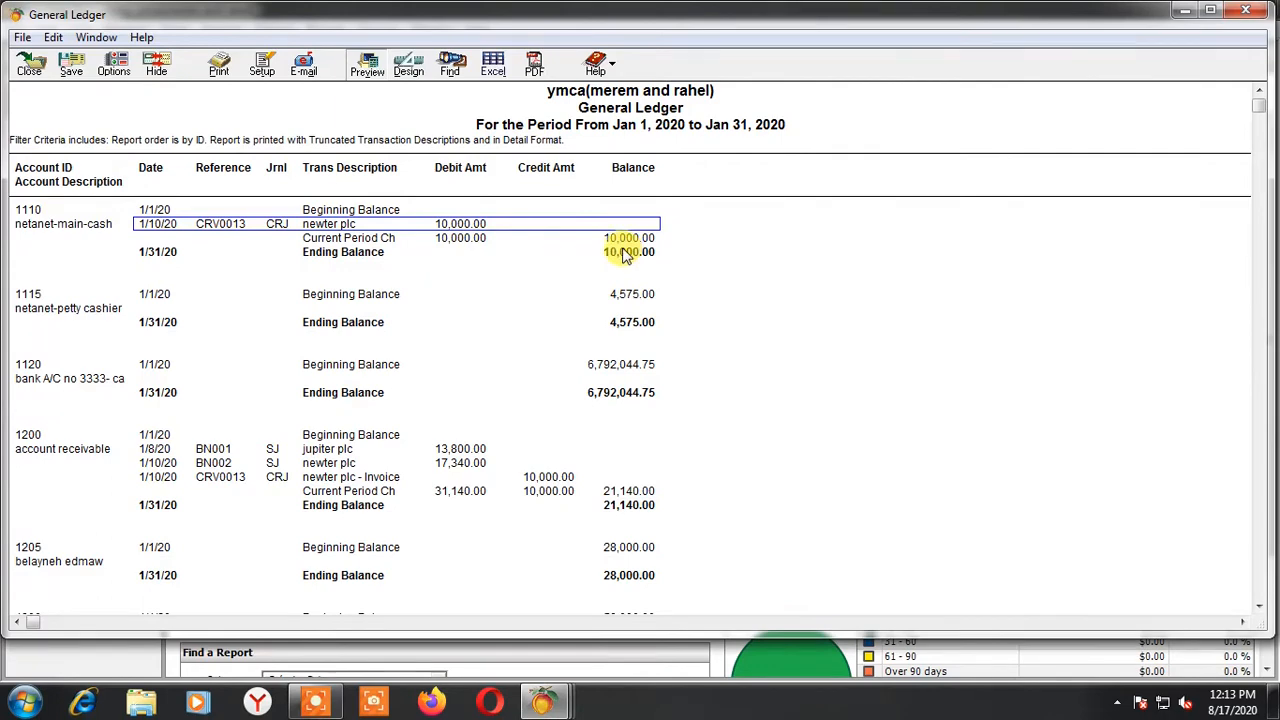
scroll(70, 388, down, 1)
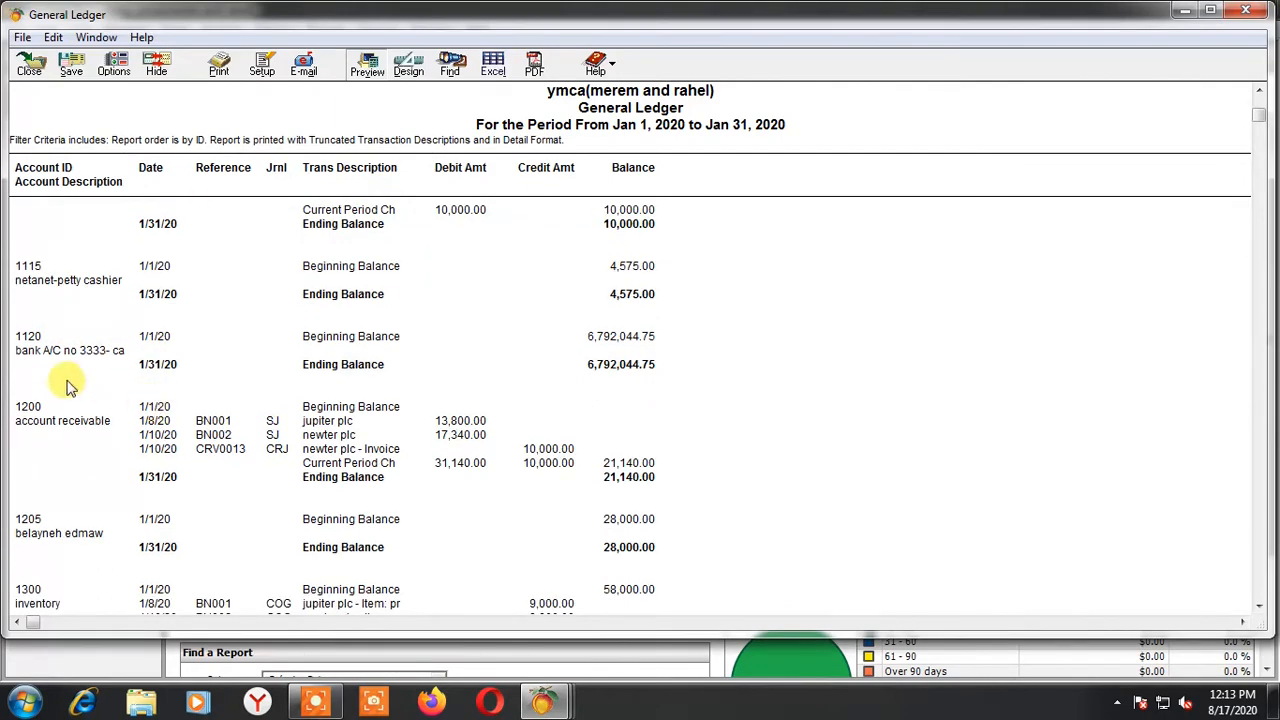
scroll(285, 445, down, 4)
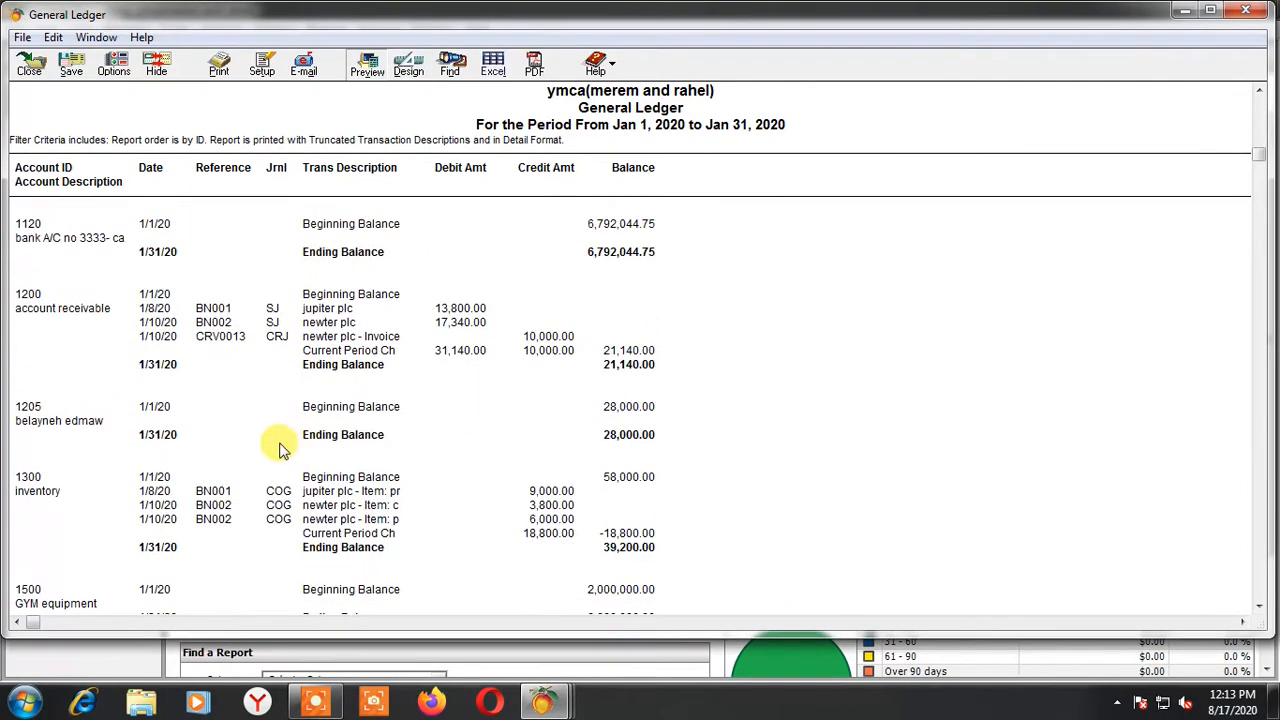
scroll(149, 460, down, 3)
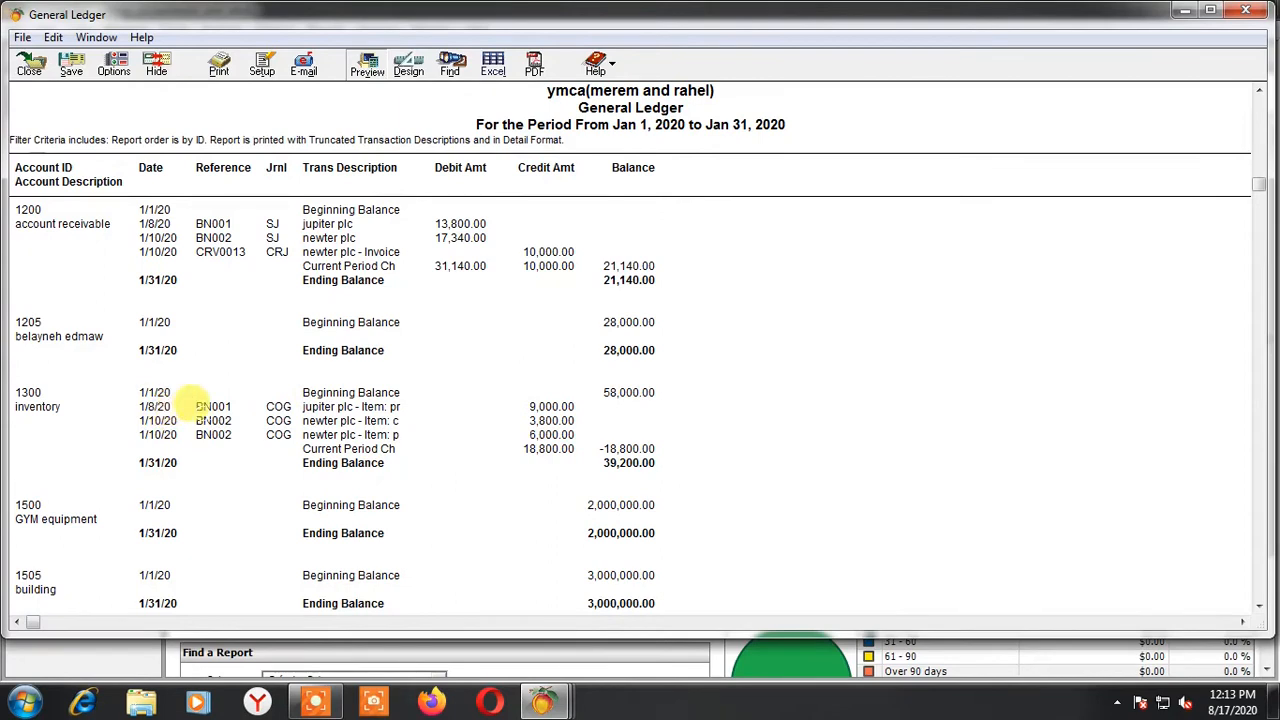
Examine the BN001 and BN002 cost postings in the inventory account of the General Ledger
click(212, 407)
click(213, 421)
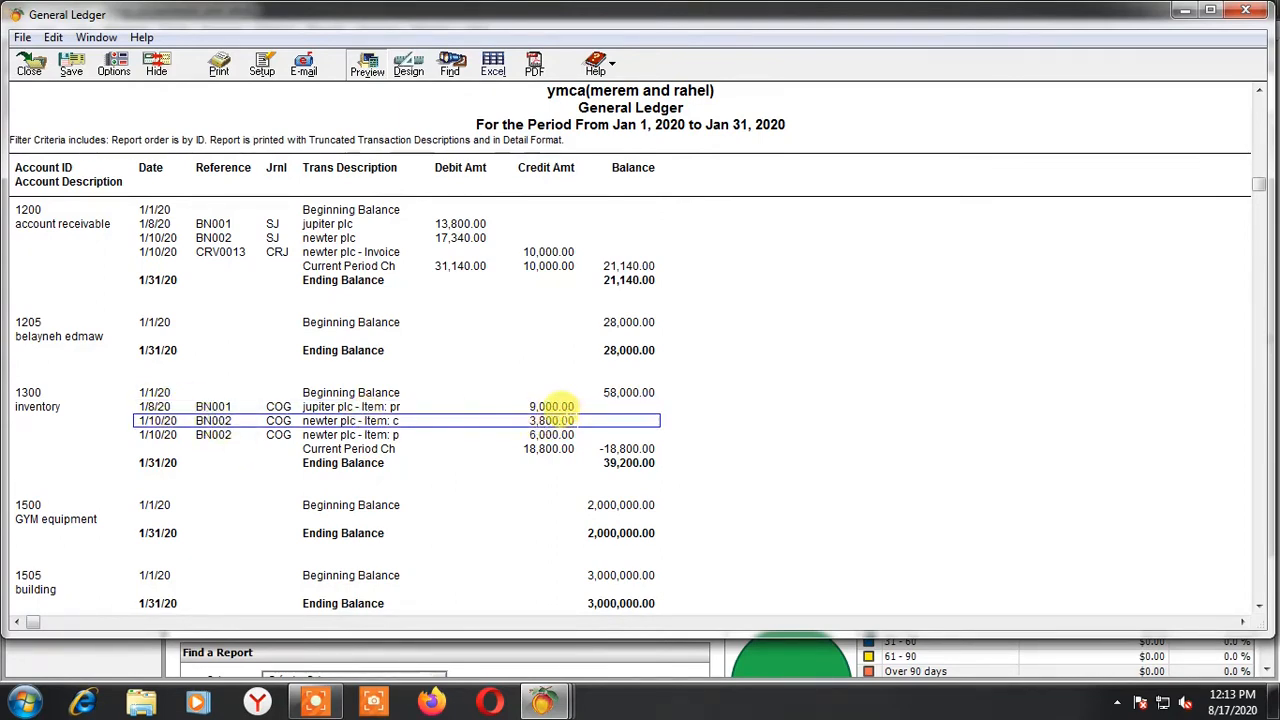
click(214, 435)
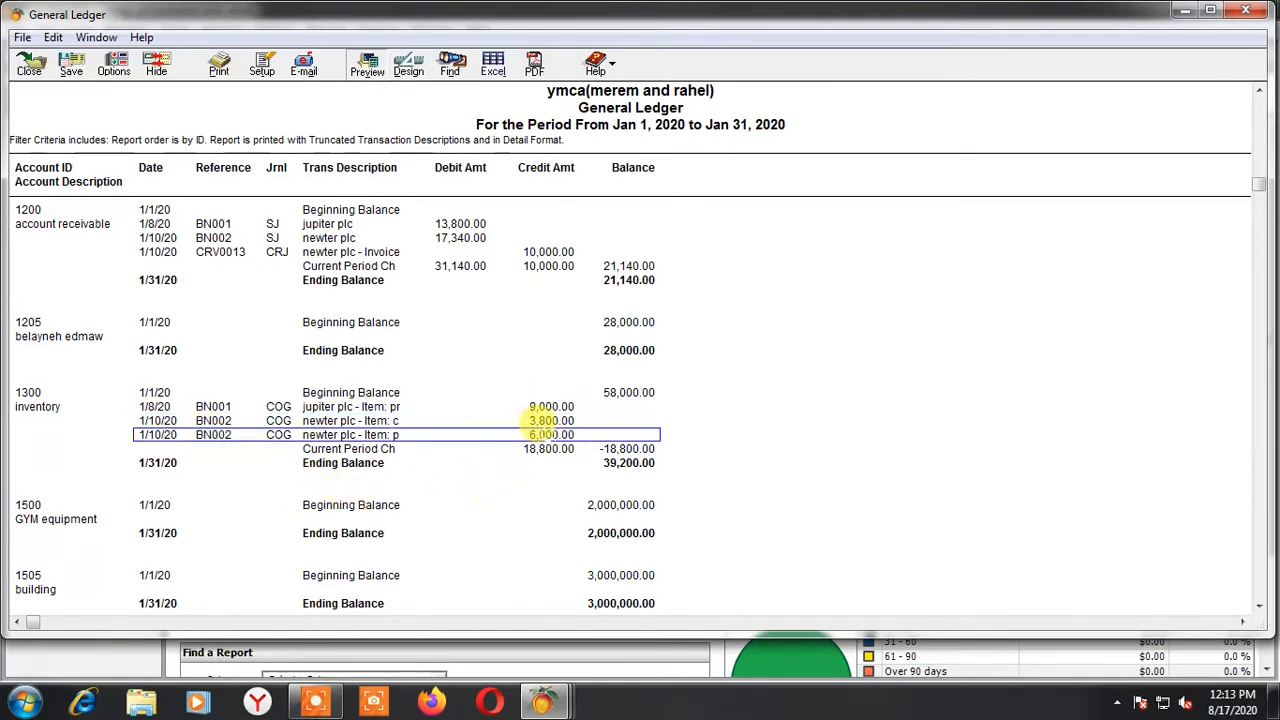
click(550, 420)
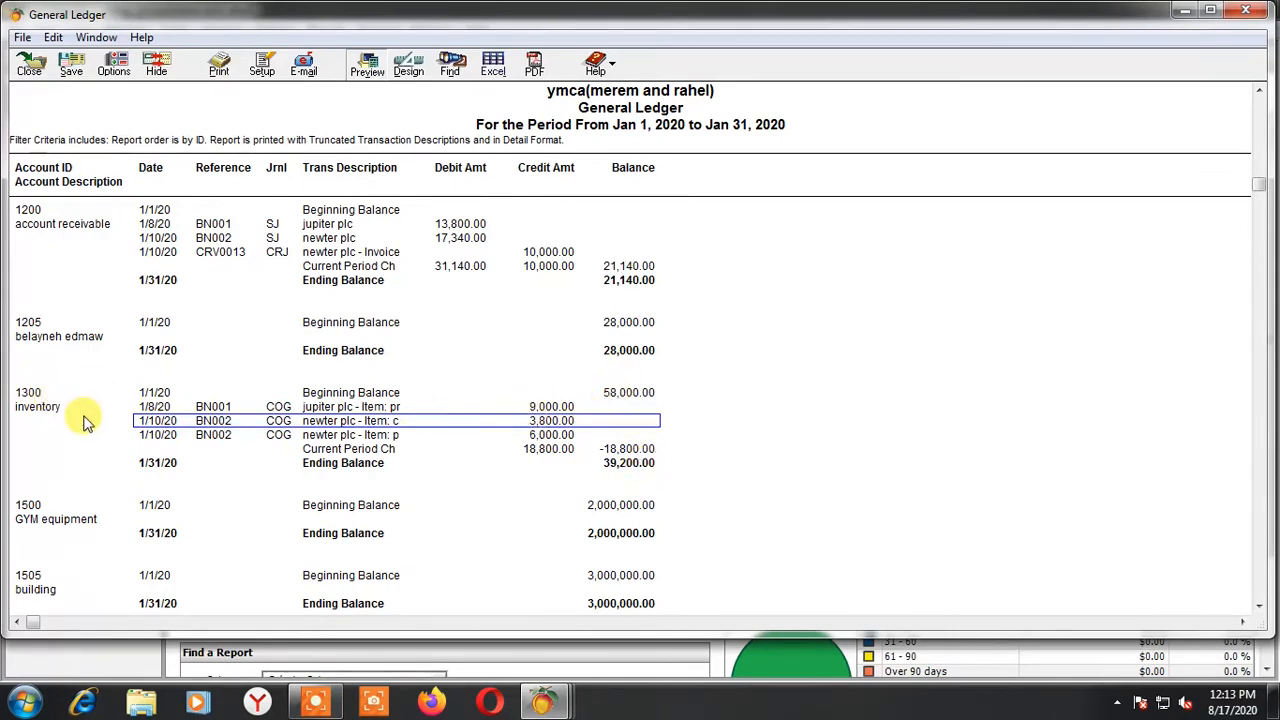
scroll(84, 422, up, 1)
scroll(86, 418, up, 1)
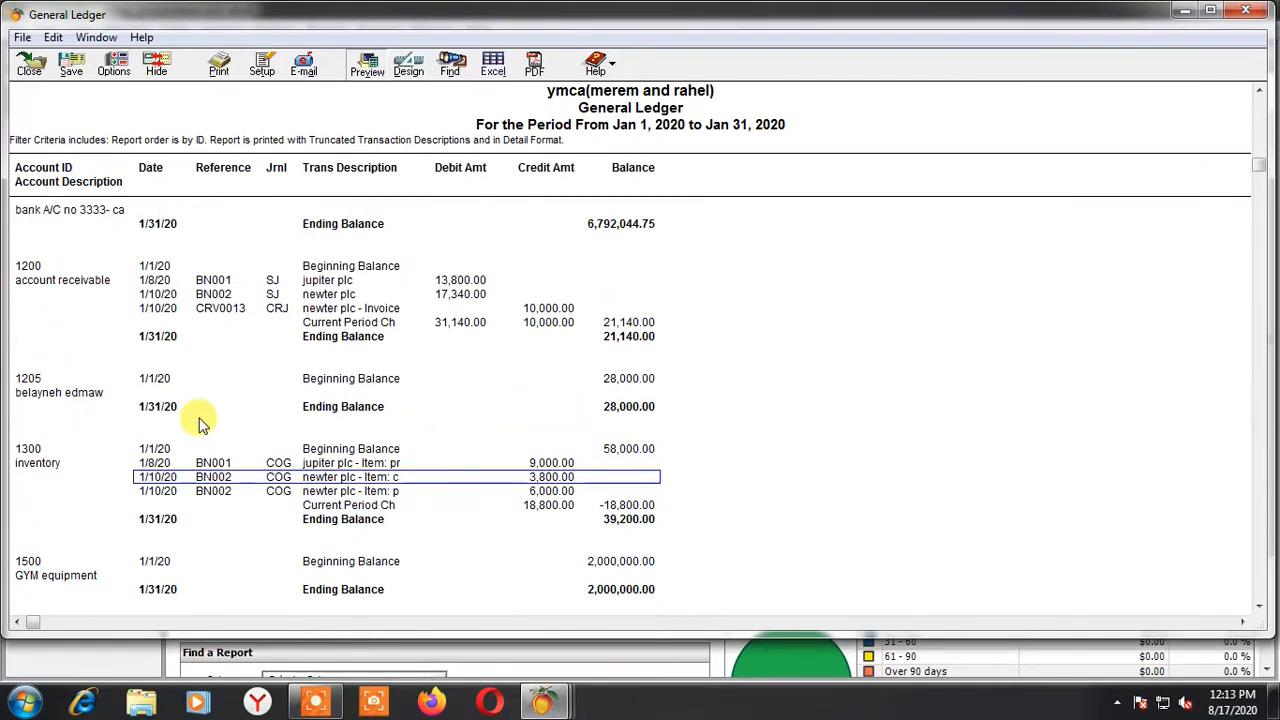
Examine newter plc's BN002 and CRV0013 lines in the account receivable account and its BN002 line in the withholding tax account
click(213, 294)
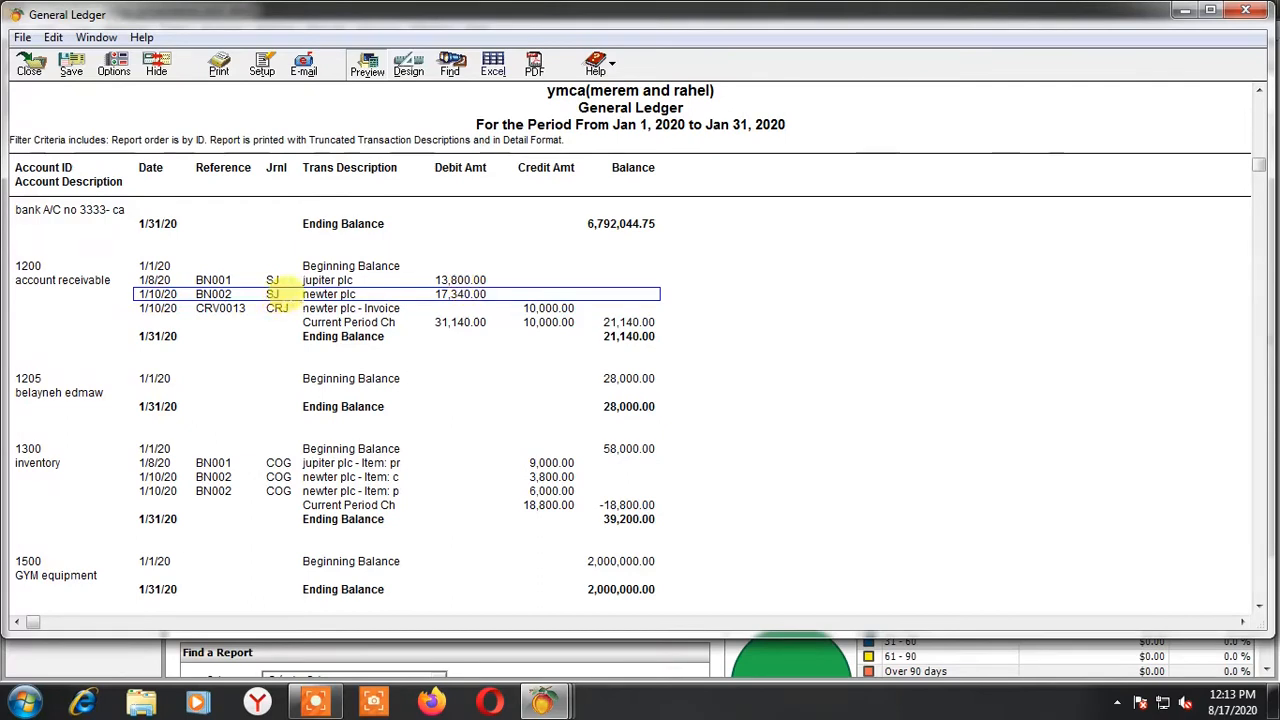
click(548, 308)
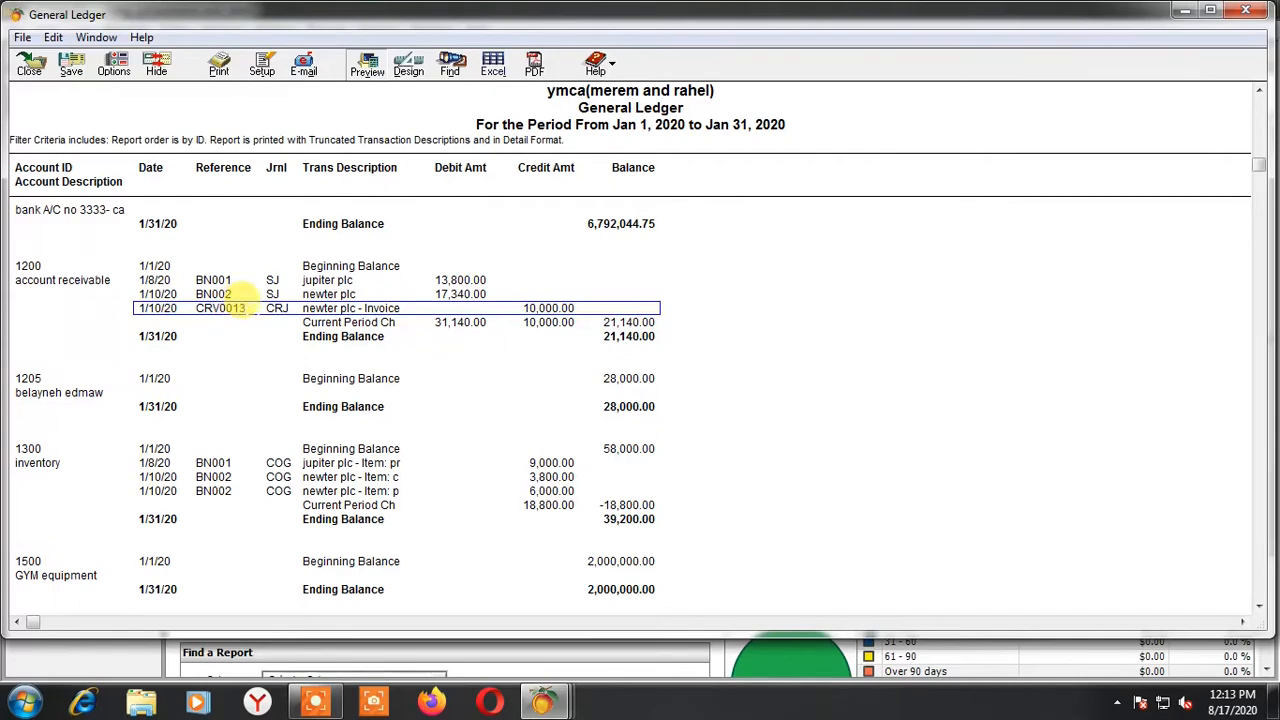
scroll(594, 349, down, 6)
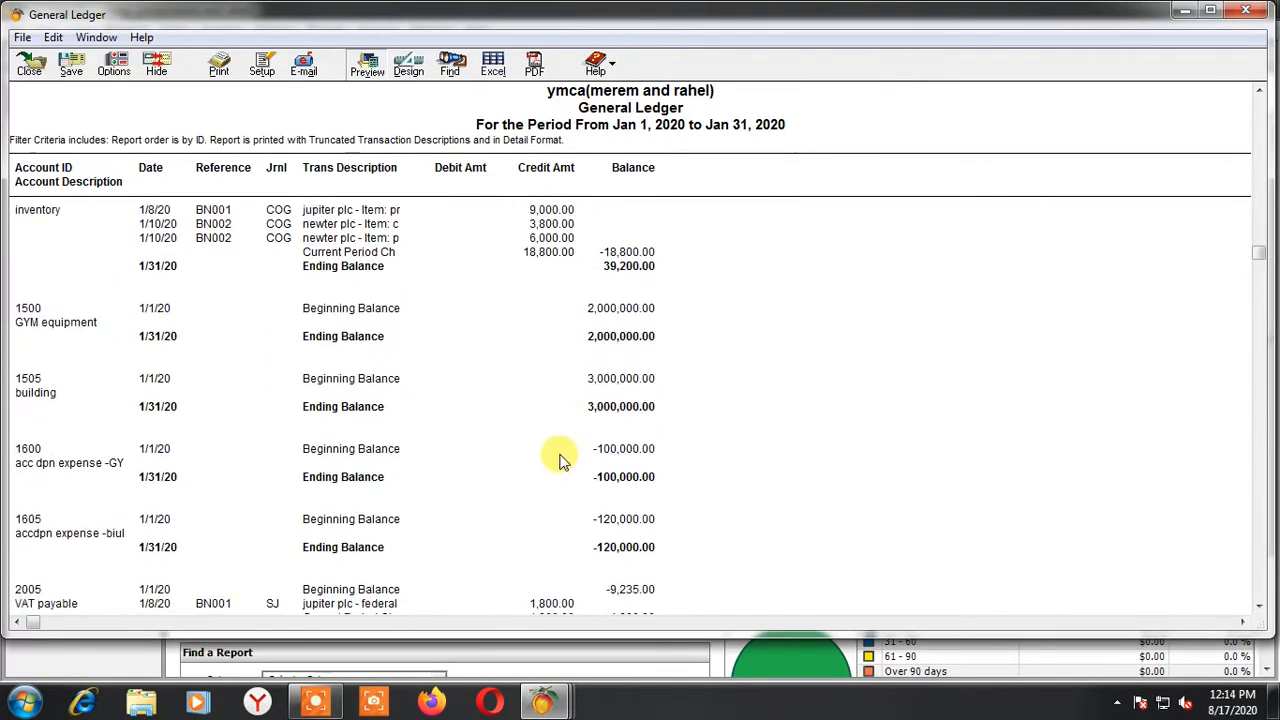
scroll(560, 459, down, 5)
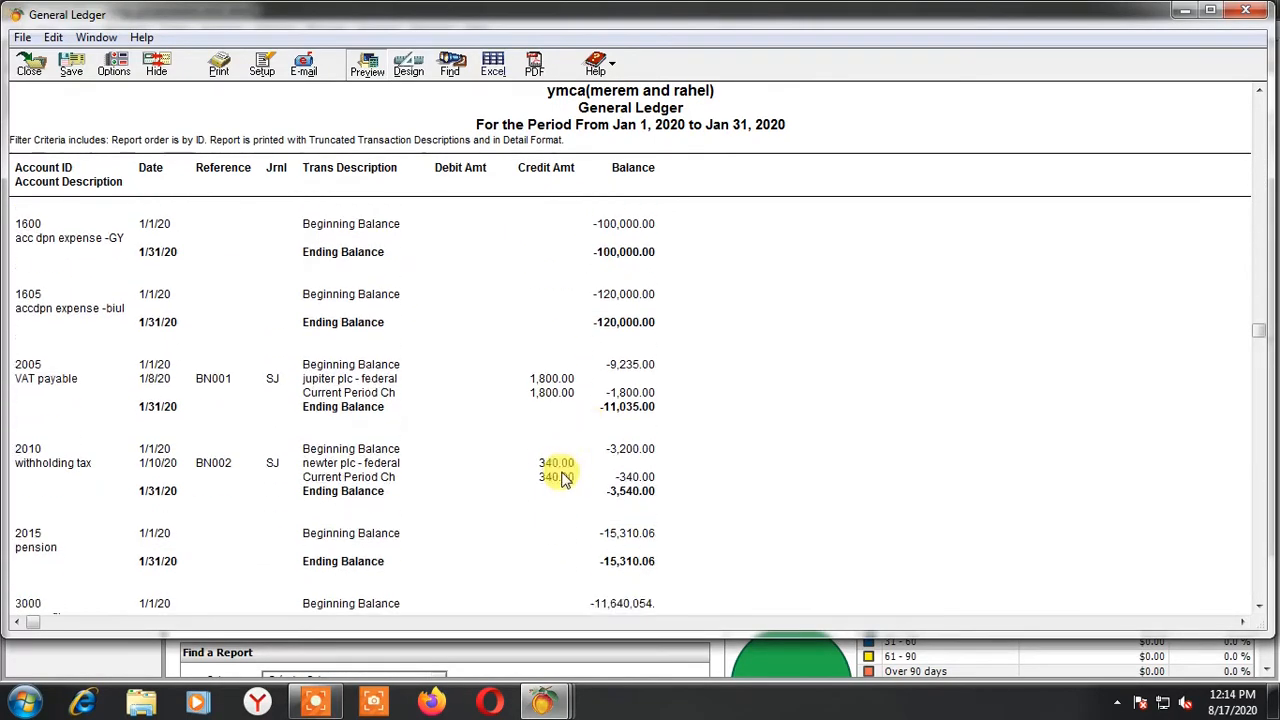
scroll(560, 480, down, 2)
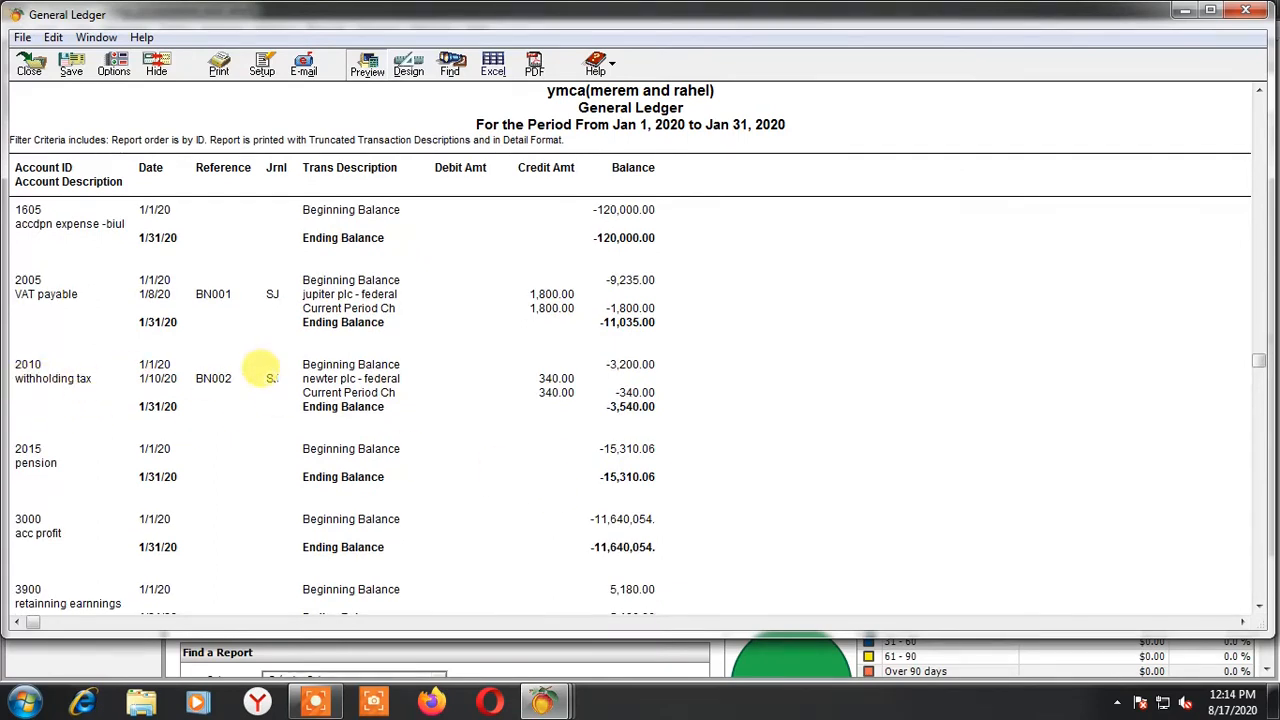
click(215, 378)
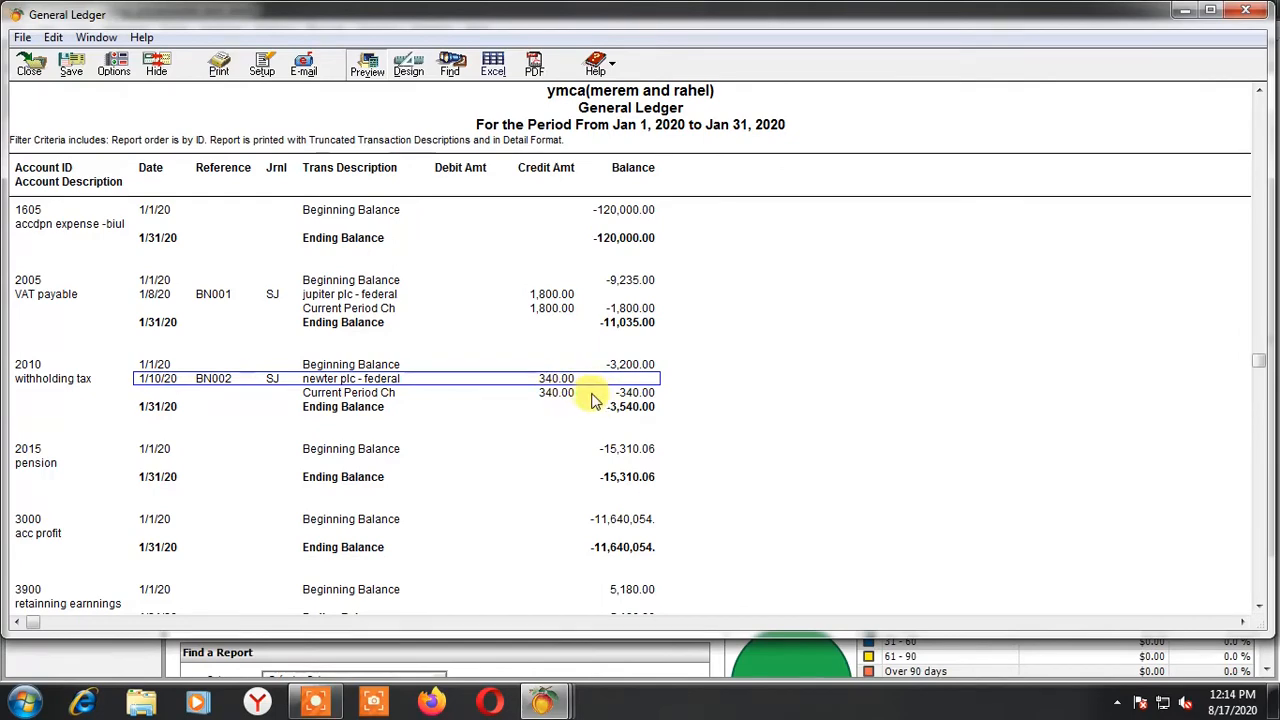
Examine newter plc's two BN002 item lines in the seal income account of the General Ledger
scroll(510, 485, down, 3)
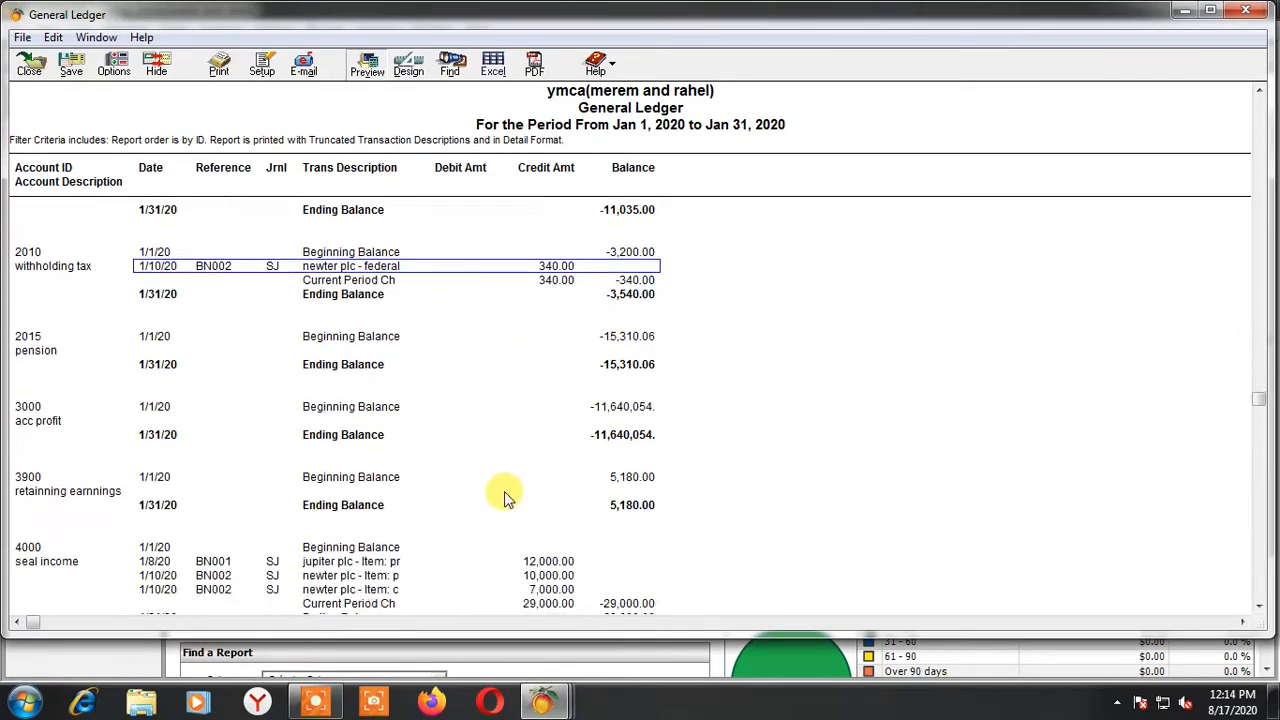
scroll(505, 495, down, 4)
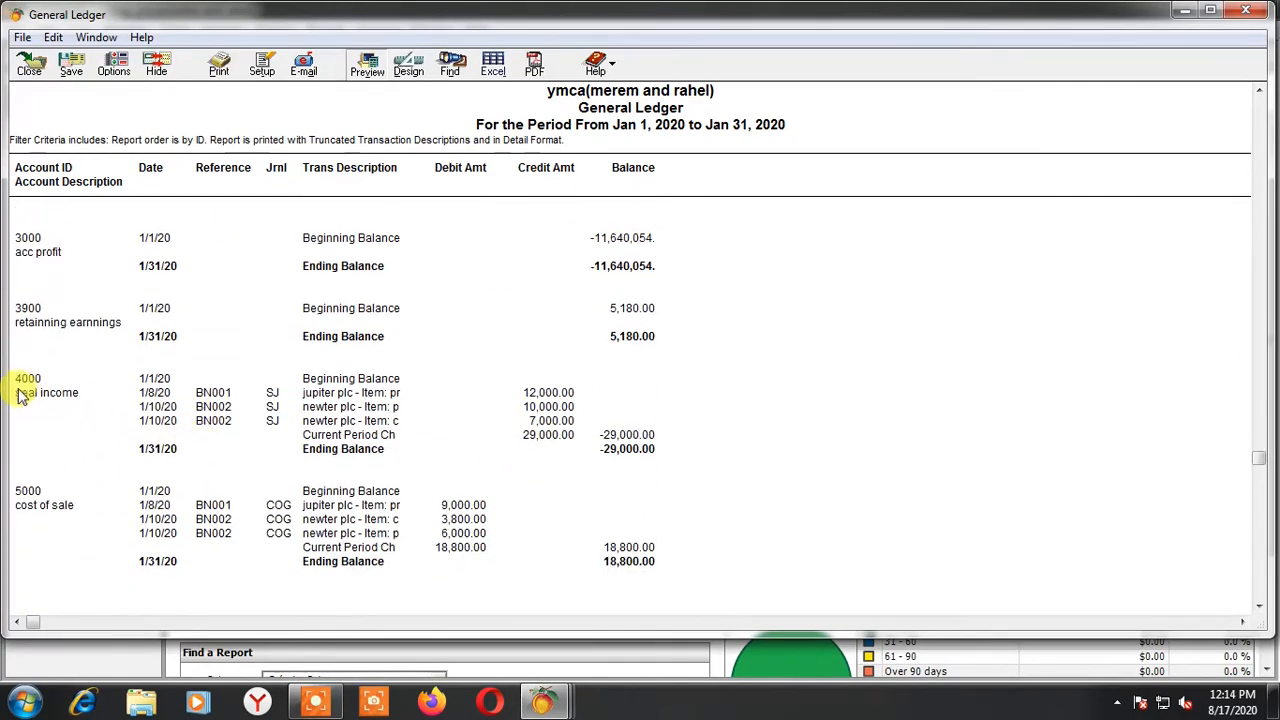
click(210, 404)
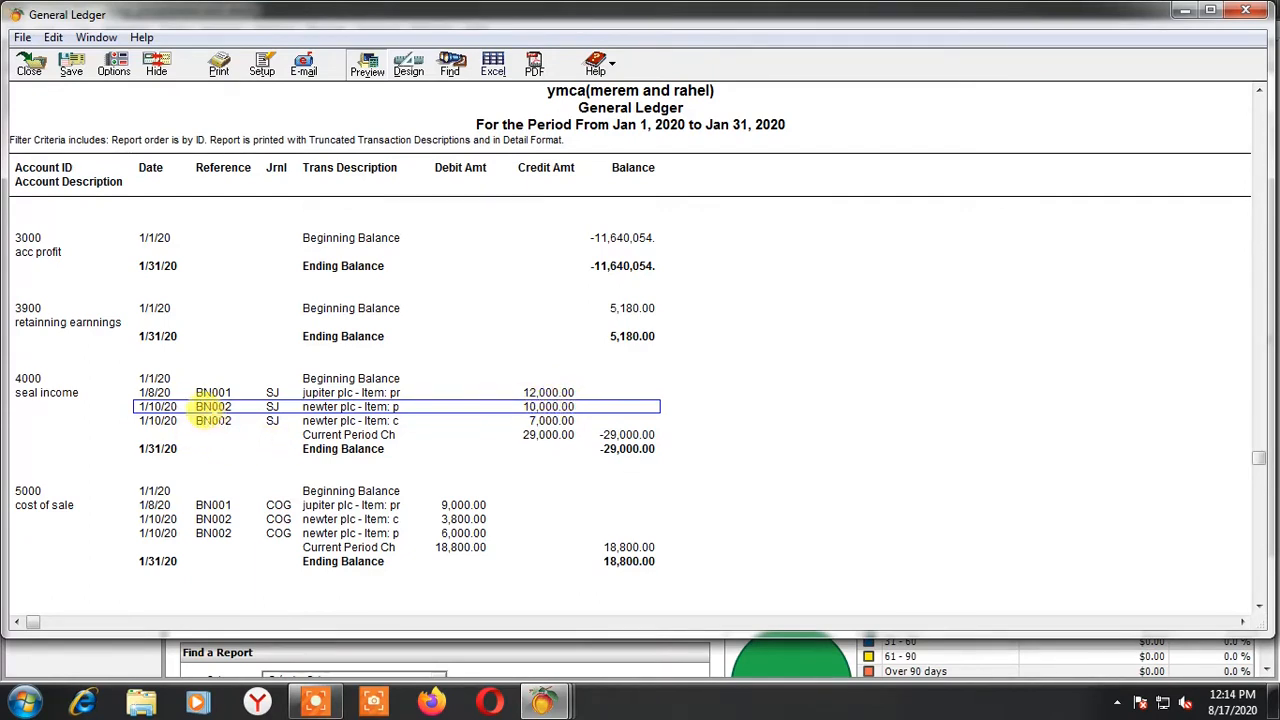
click(213, 420)
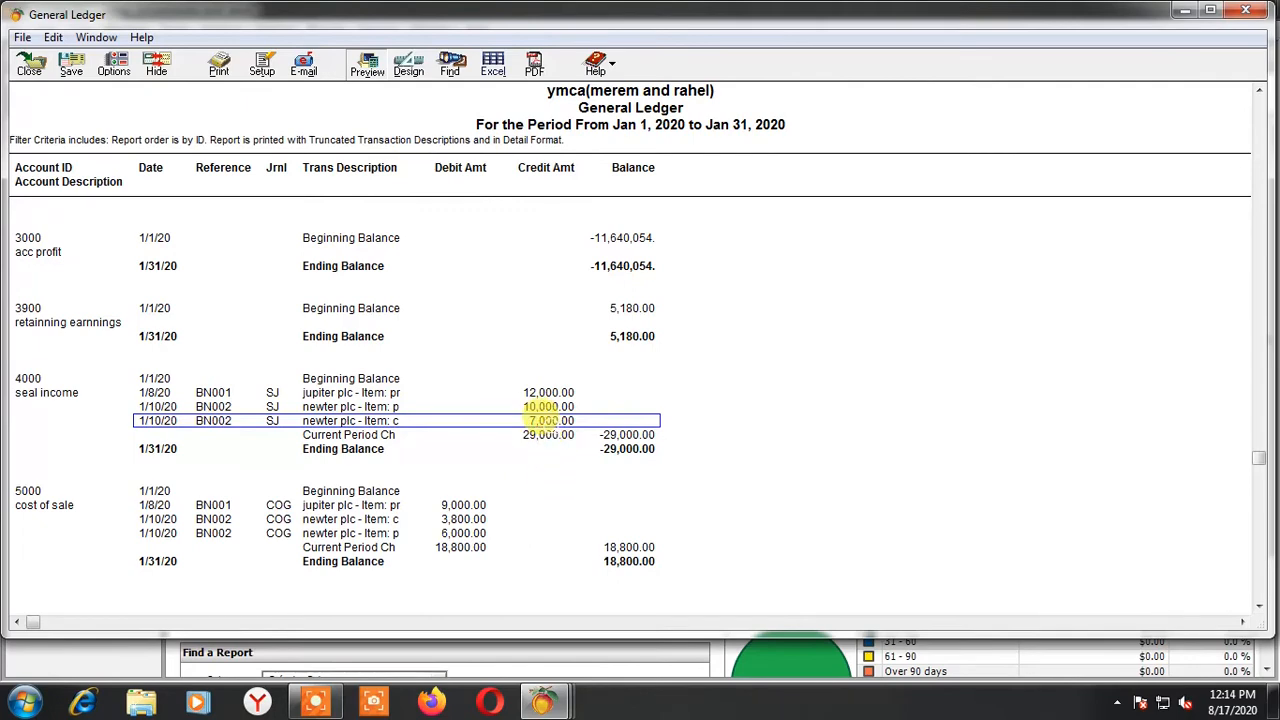
click(548, 406)
Examine the two BN002 lines in the cost of sale account, and close the General Ledger report and the report selection window
scroll(436, 500, down, 1)
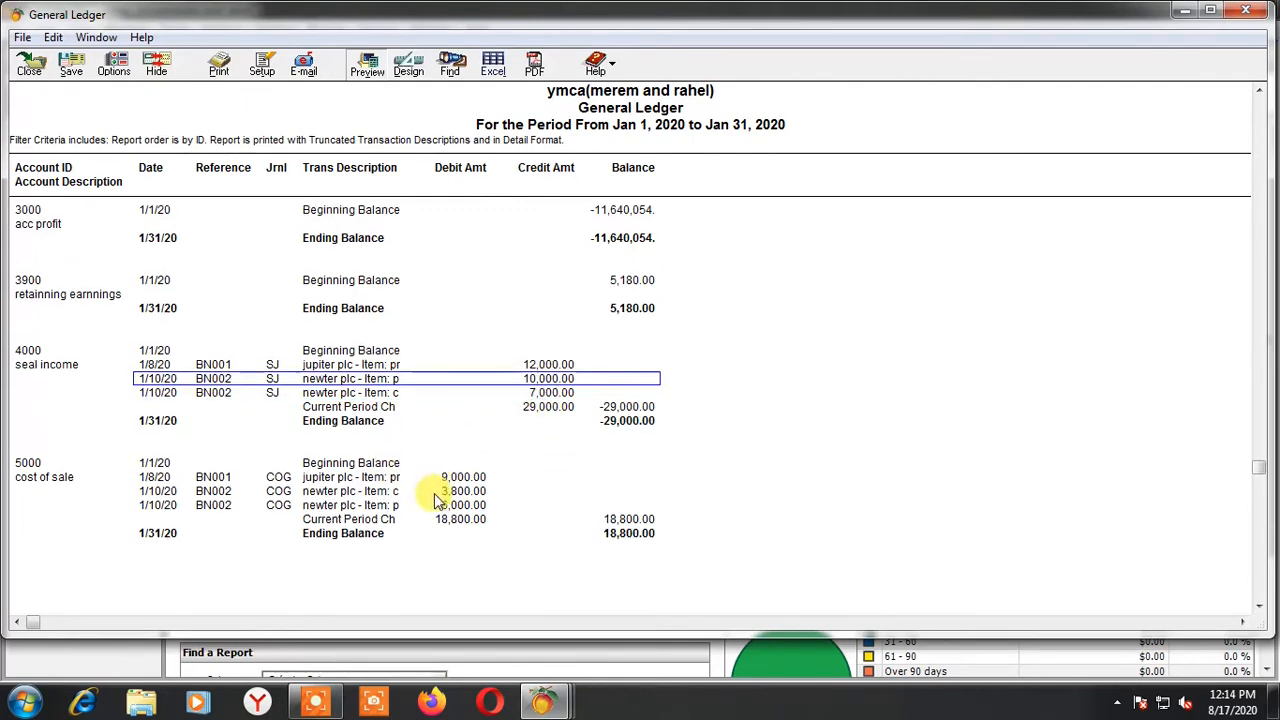
click(213, 491)
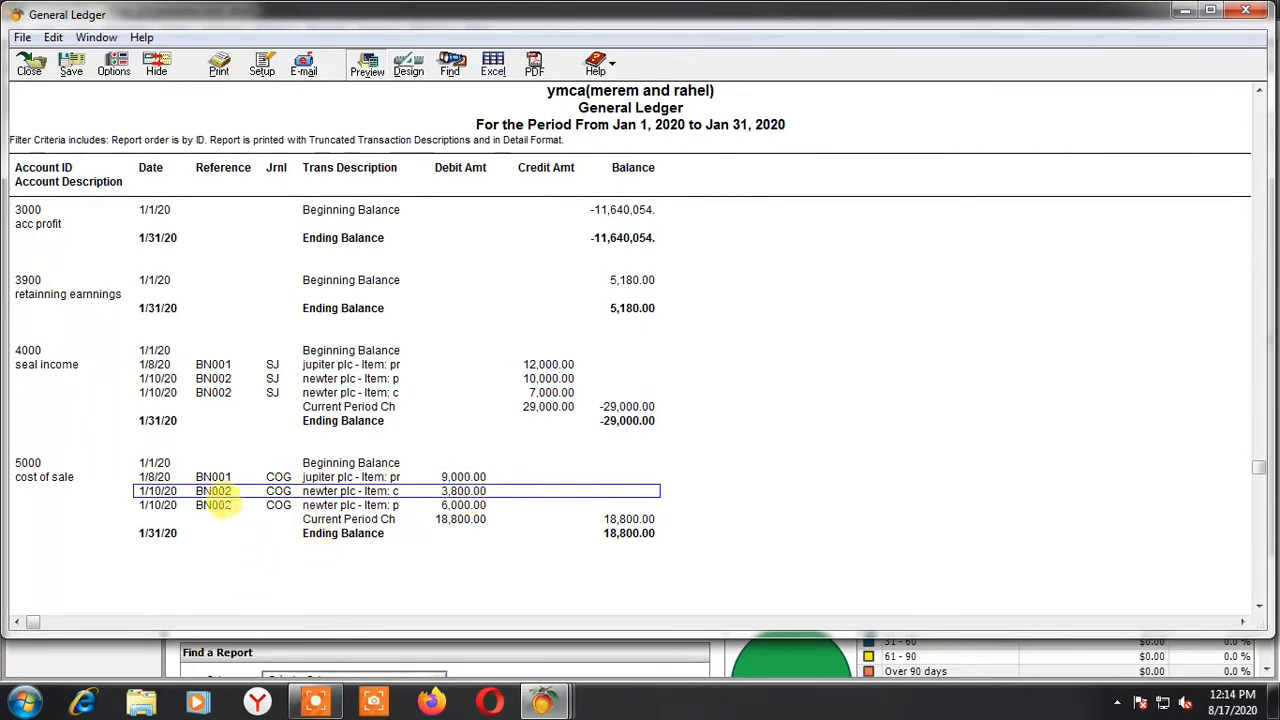
click(214, 505)
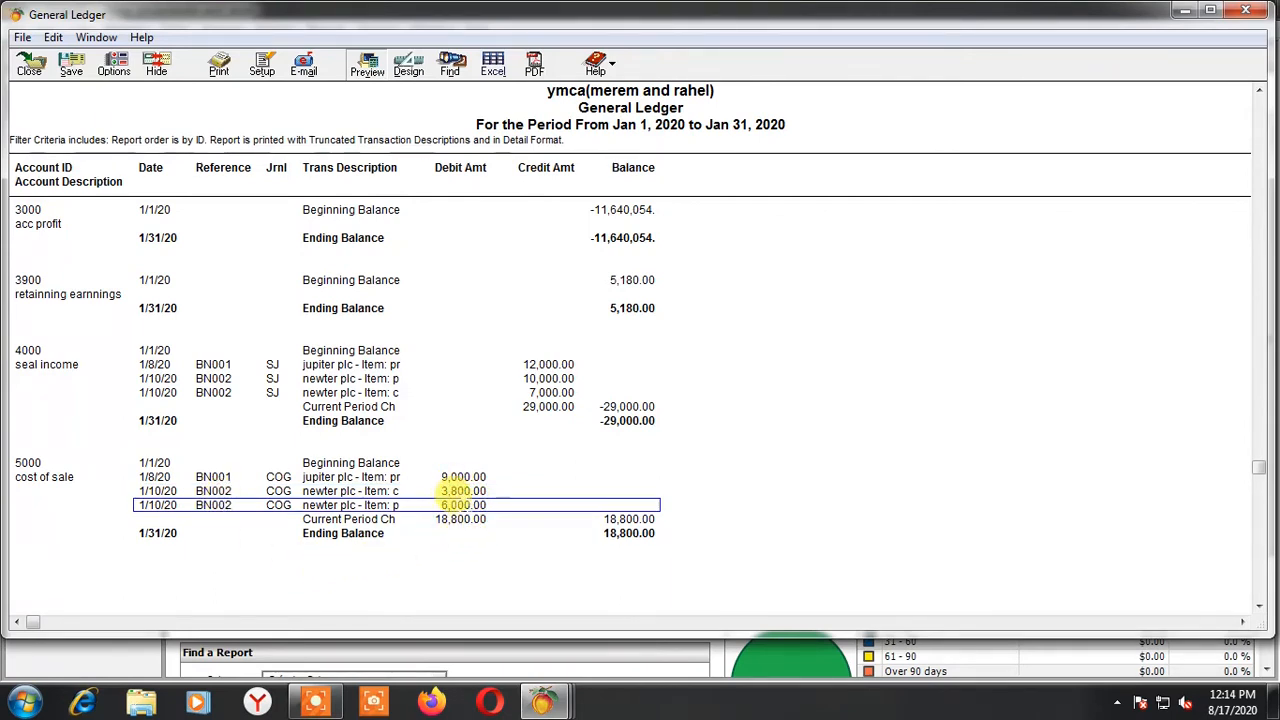
click(30, 68)
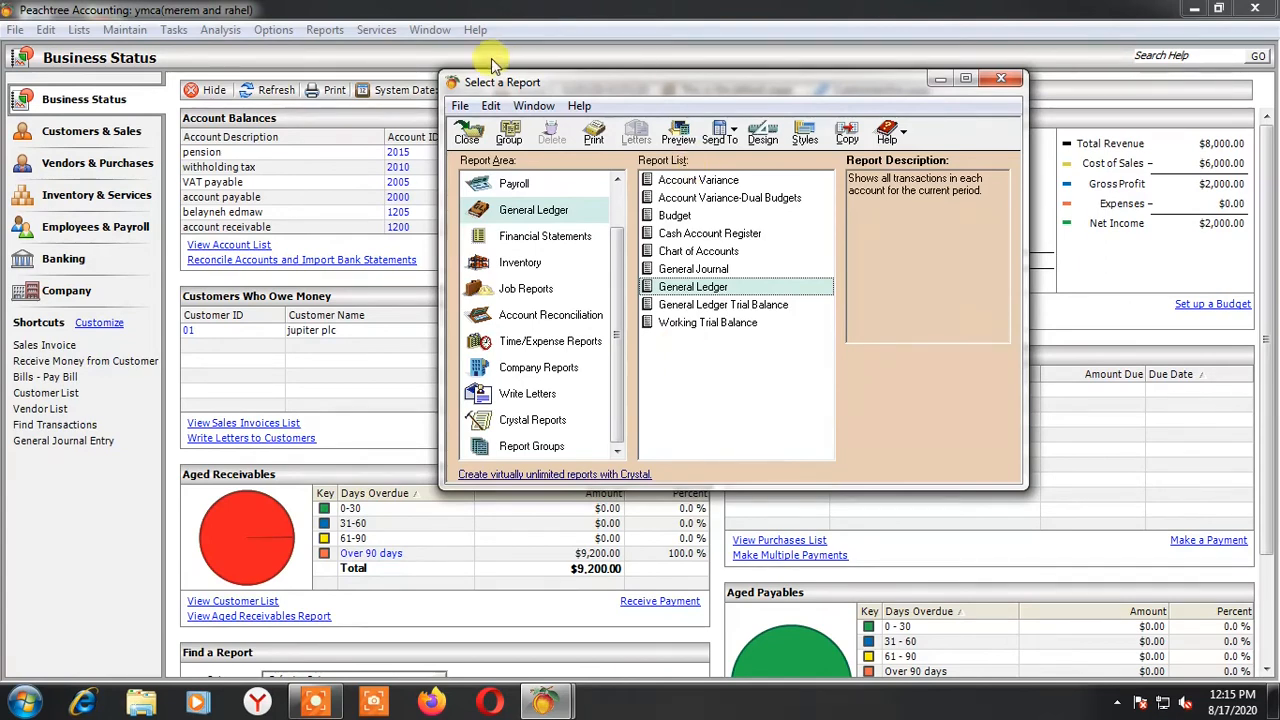
click(467, 136)
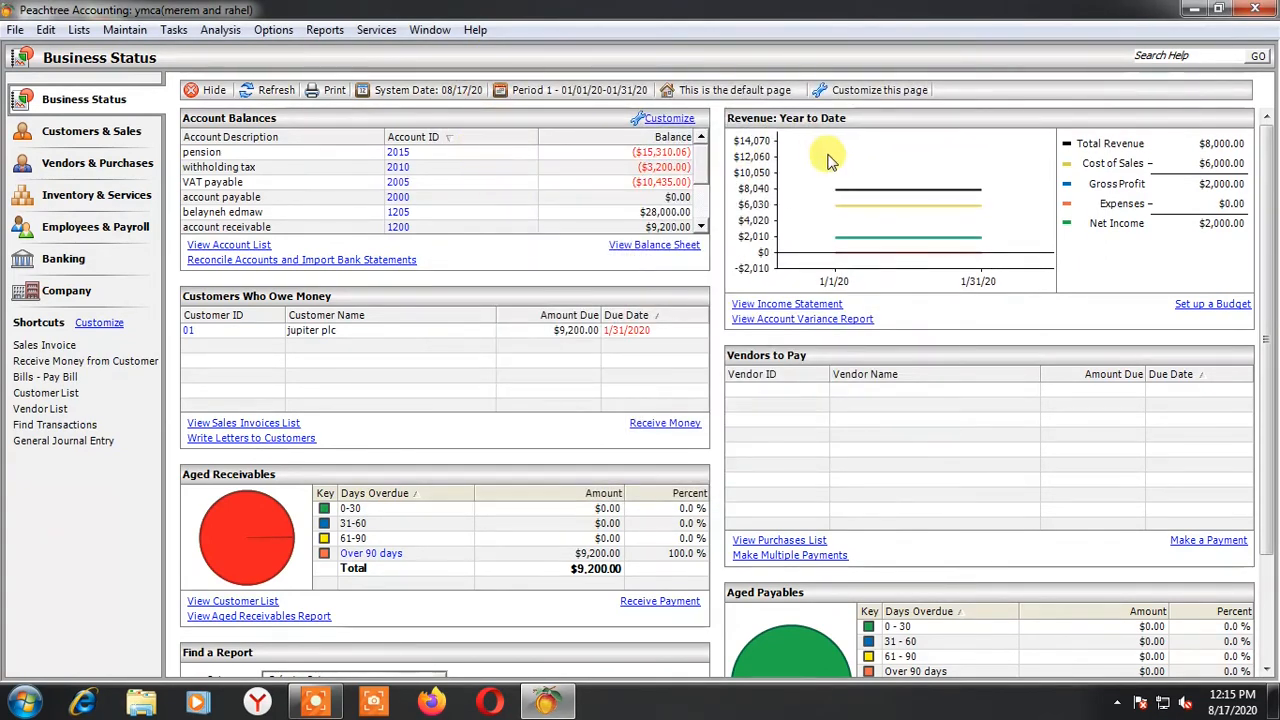